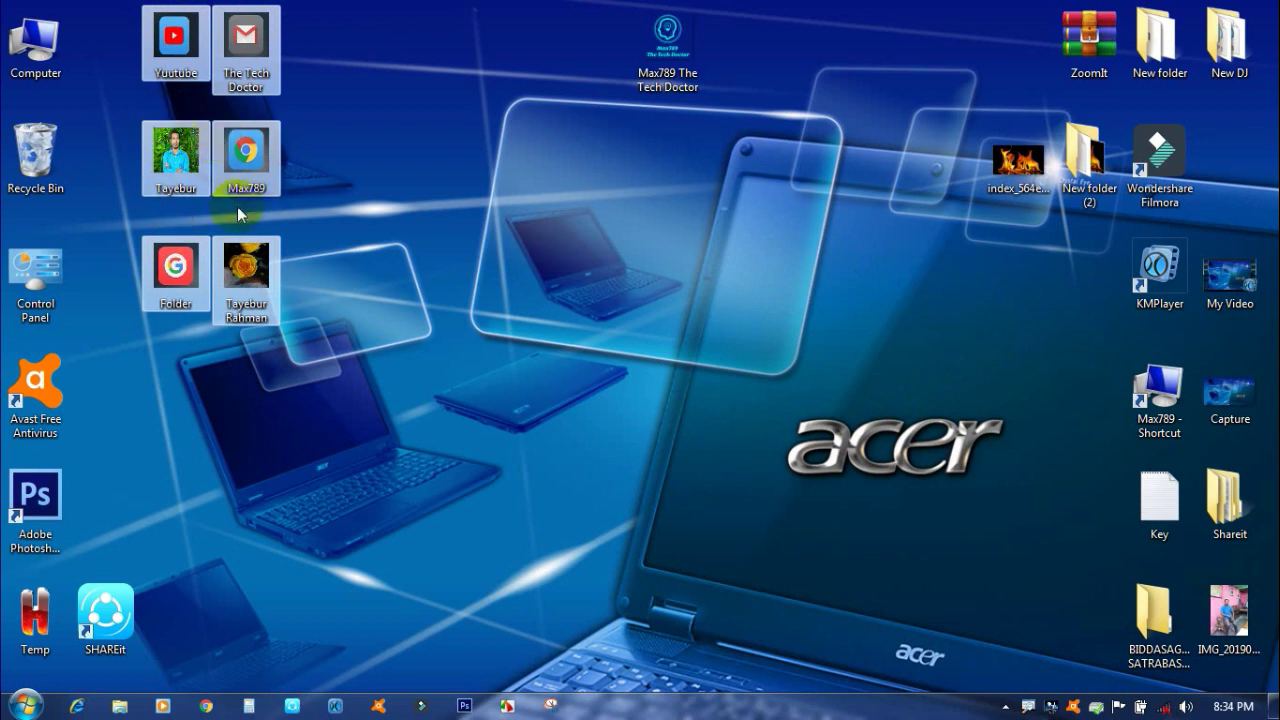
click(379, 148)
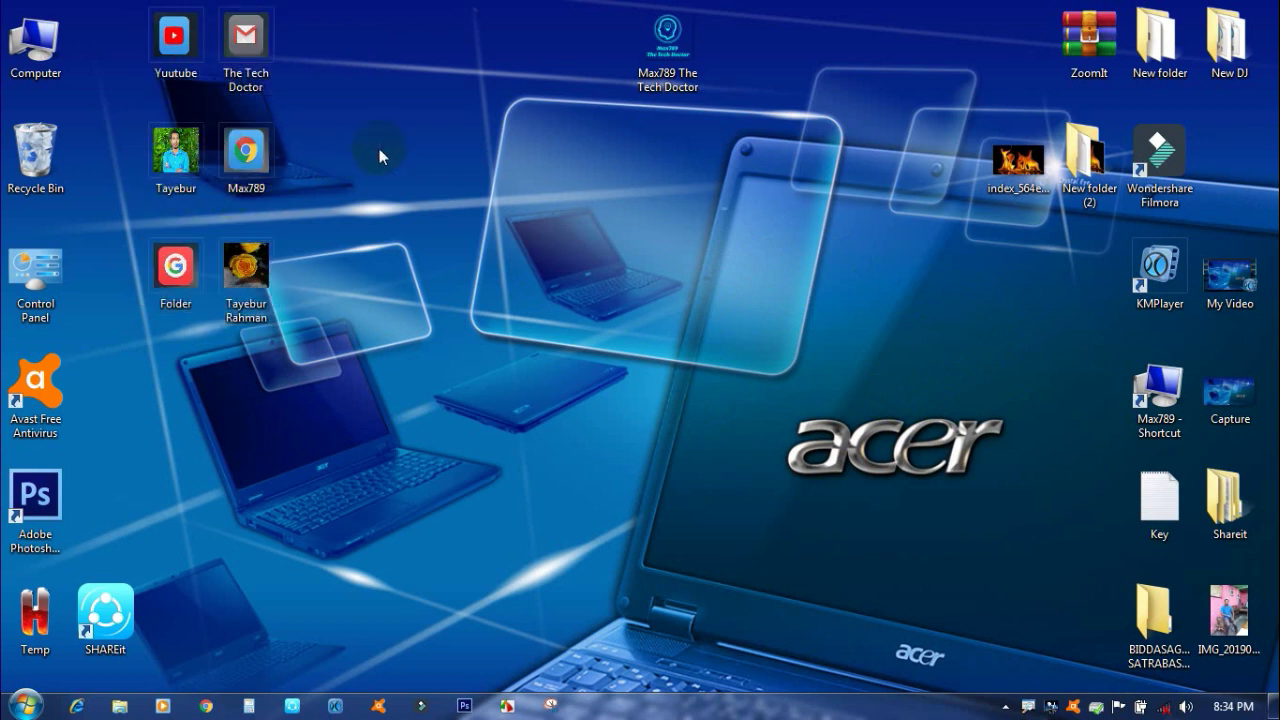
click(190, 70)
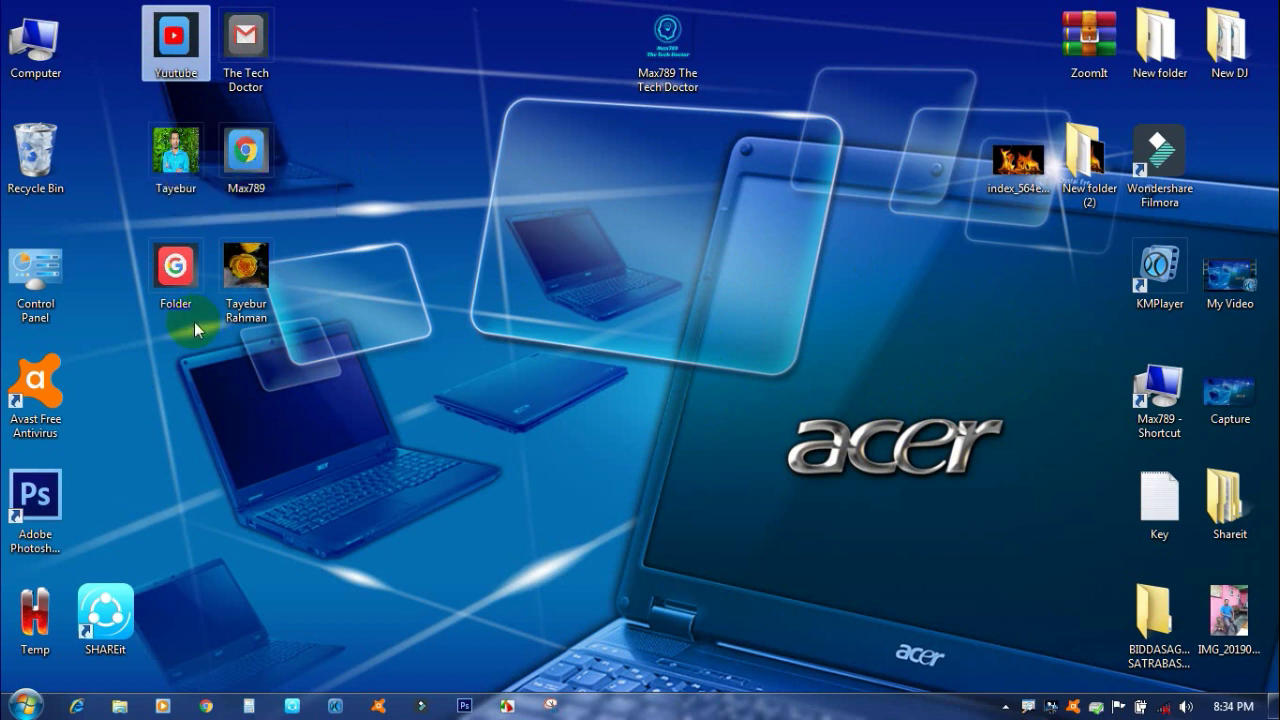
click(339, 241)
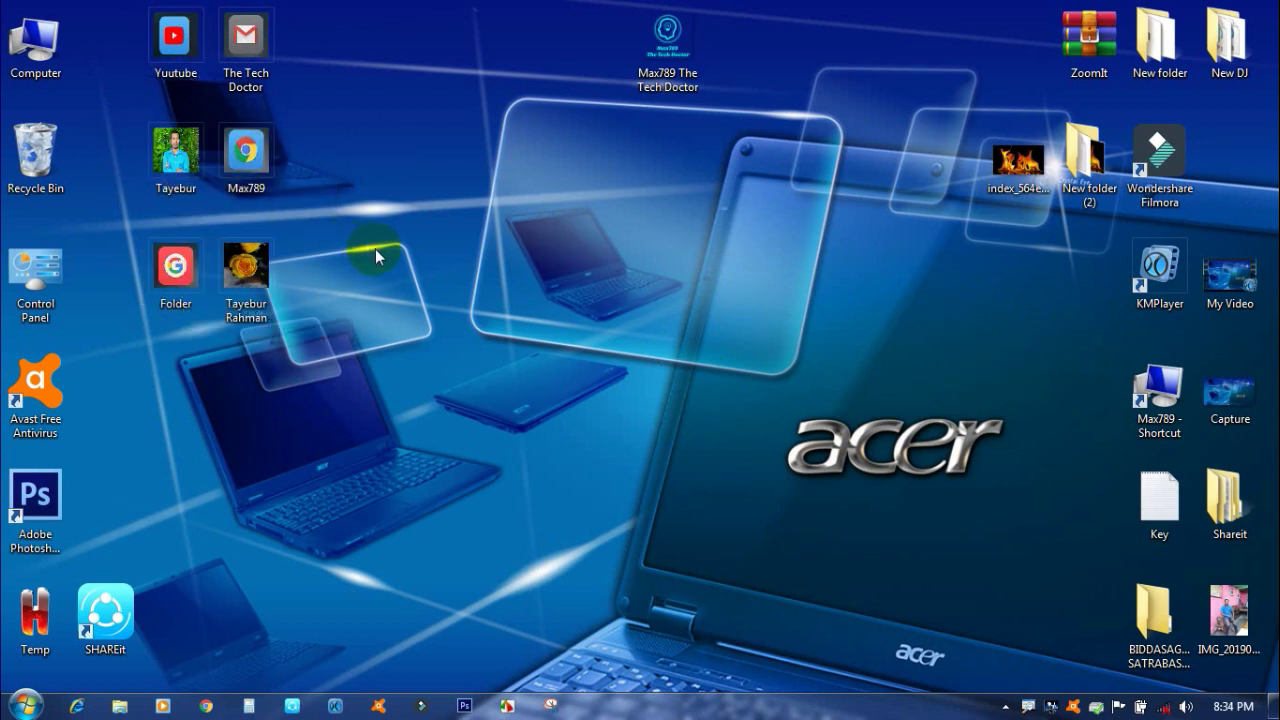
Move the fire image from the desktop into the folder with the portrait icon, return it to the desktop, and close the folder.
double_click(178, 168)
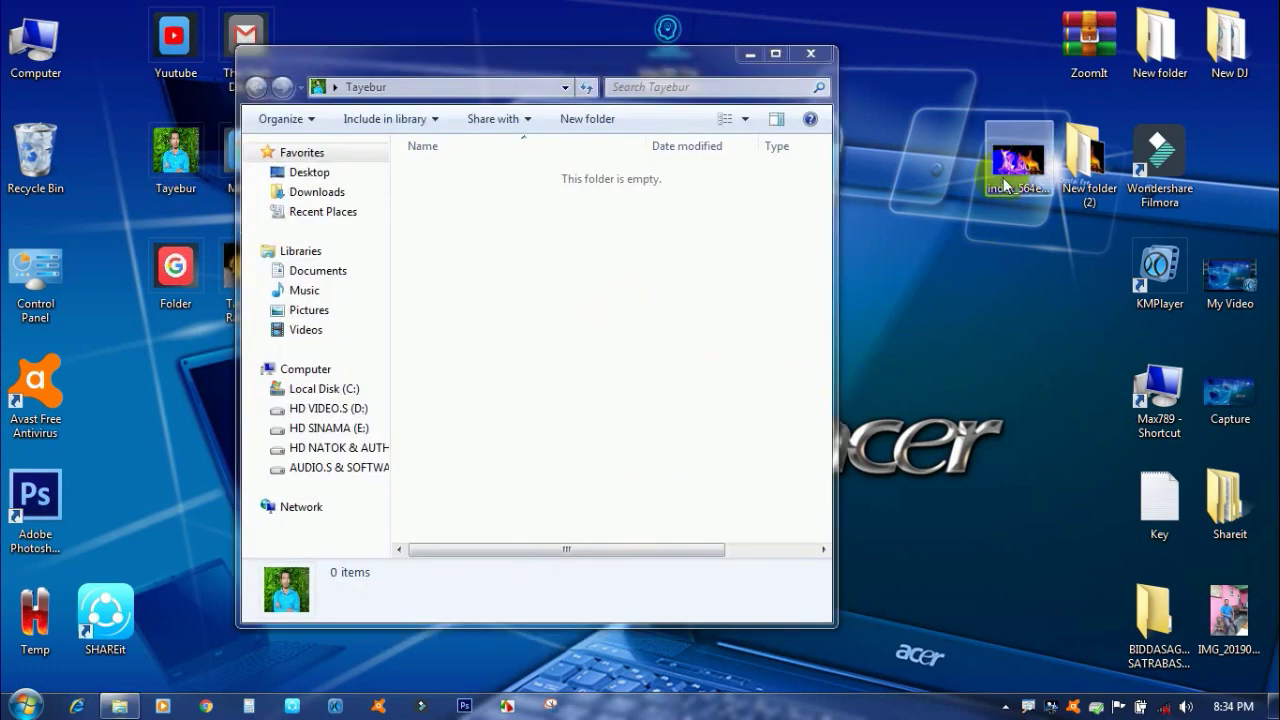
drag(1017, 155, 617, 334)
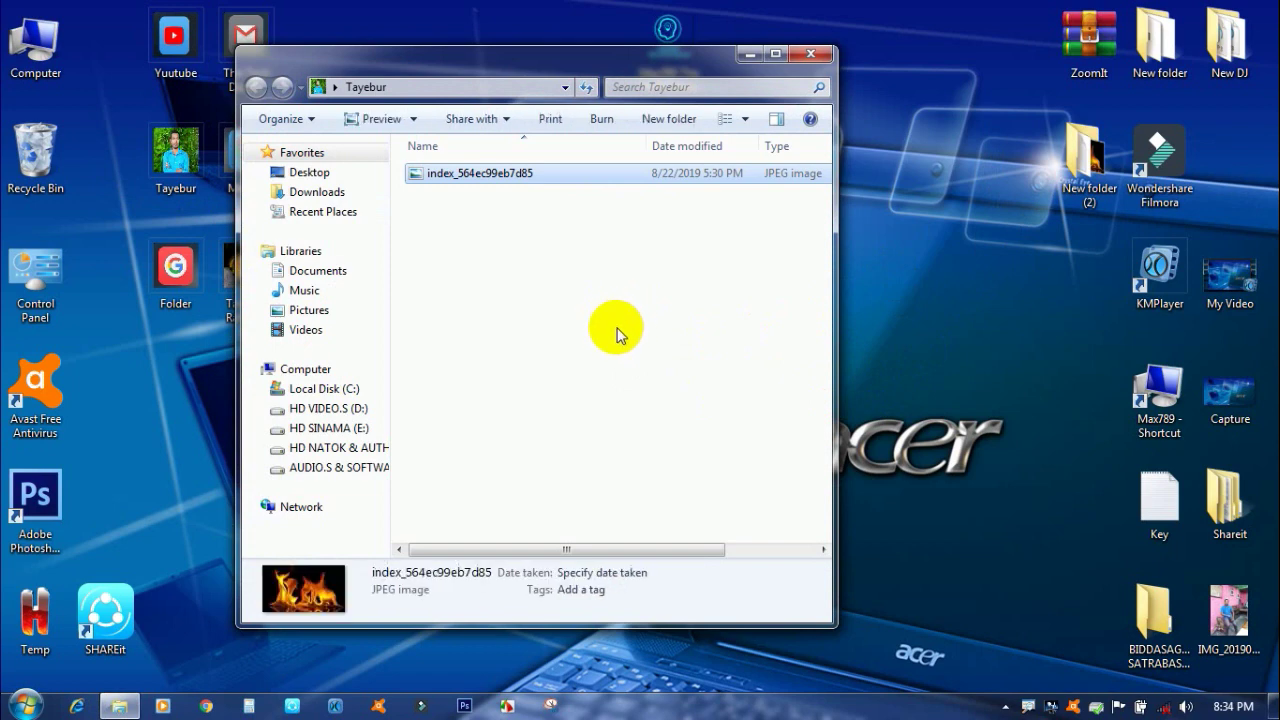
drag(503, 183, 1020, 180)
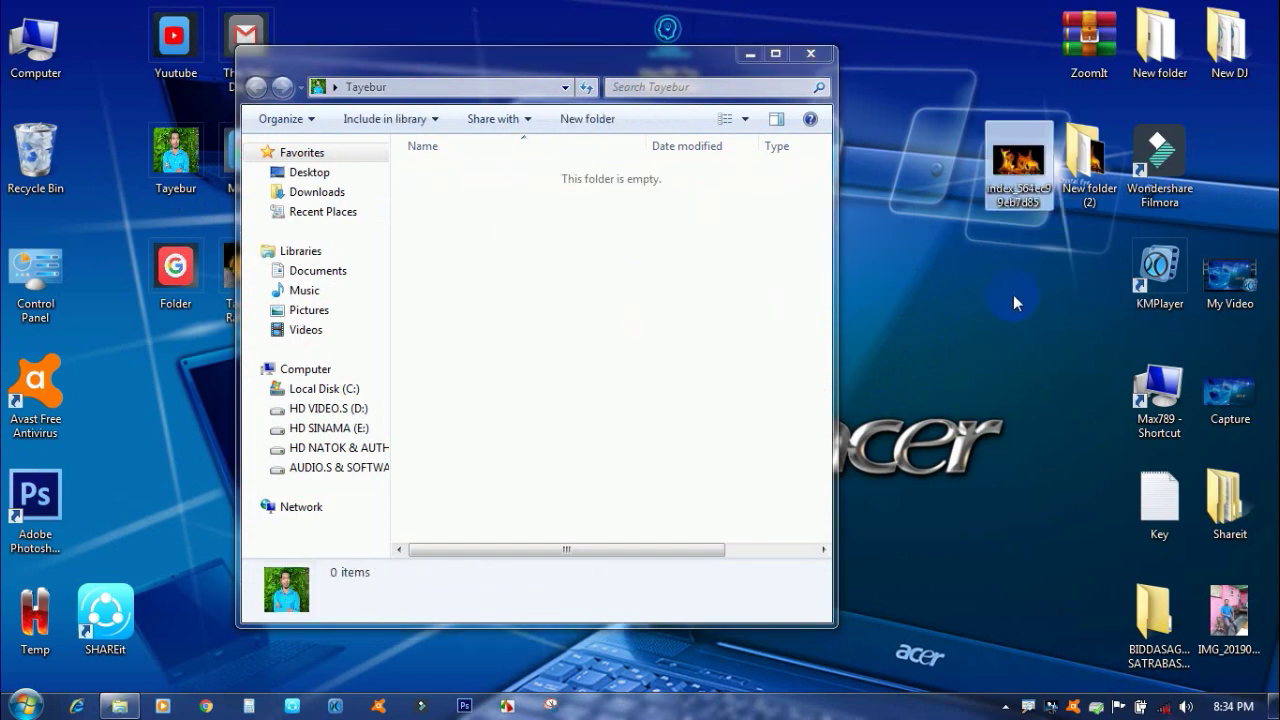
click(811, 53)
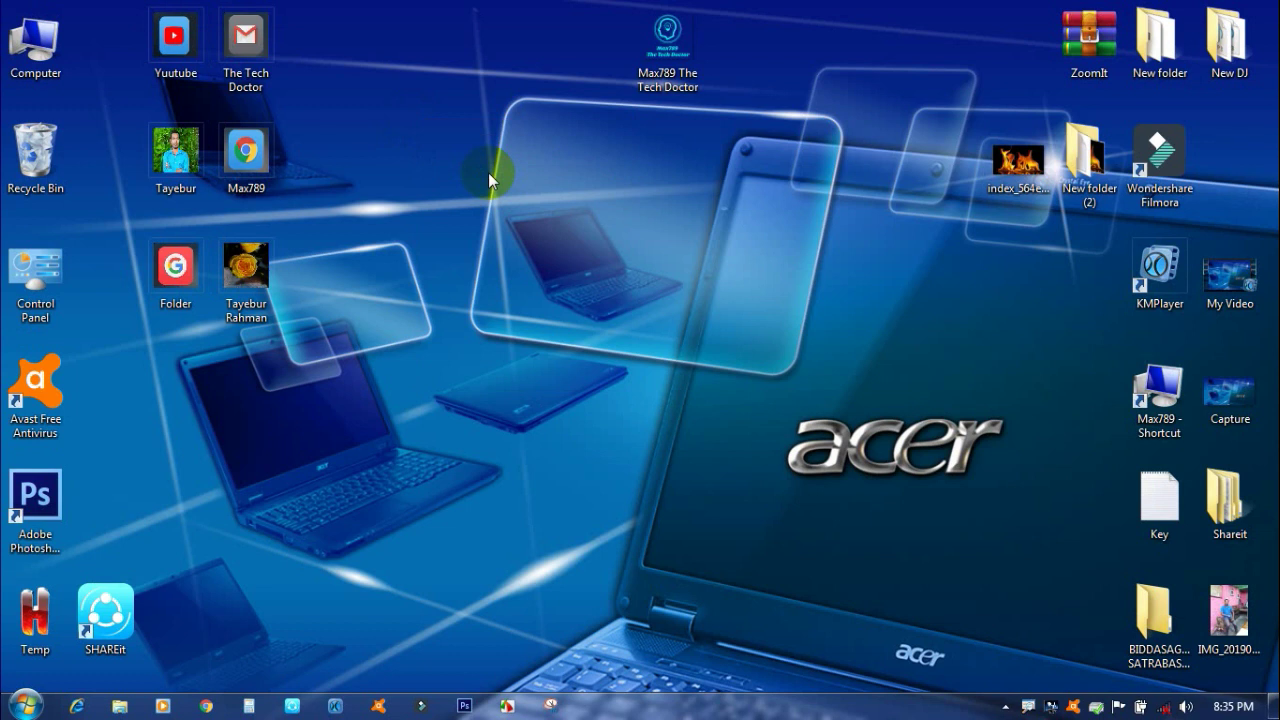
Open the Max789 The Tech Doctor image in Paint and confirm its resize at 100 percent with the aspect ratio maintained.
click(651, 56)
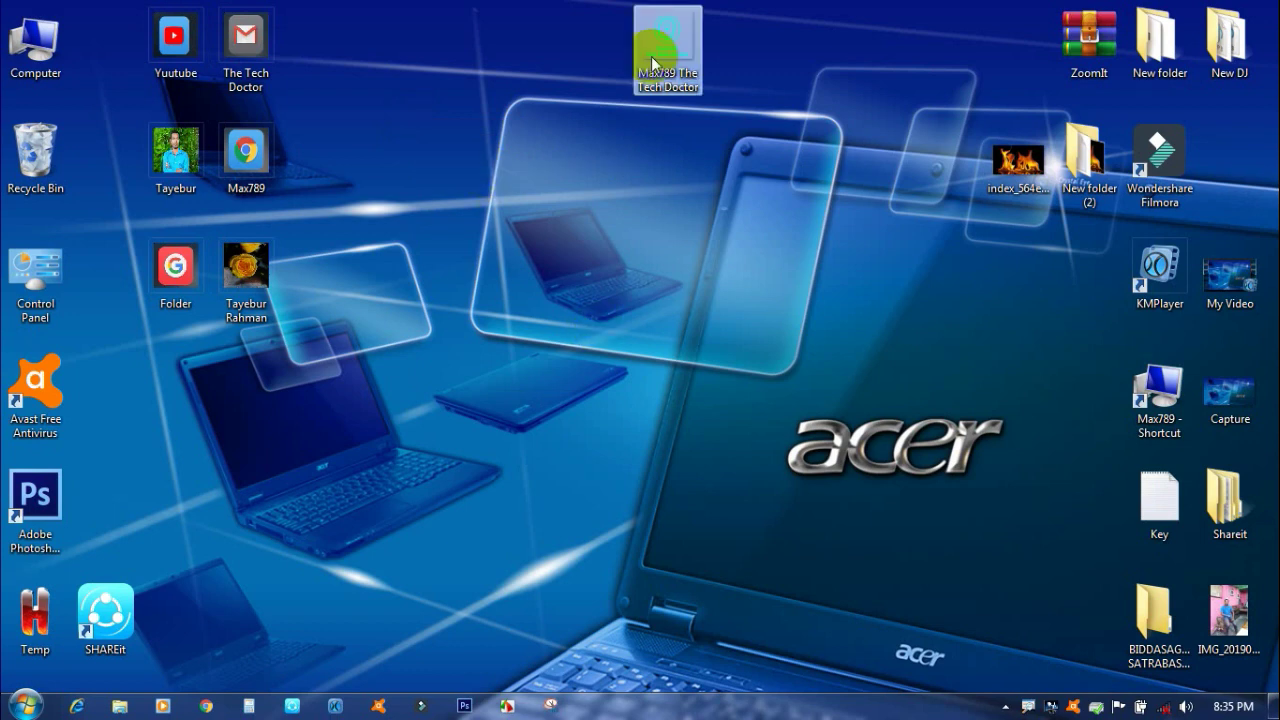
right_click(651, 56)
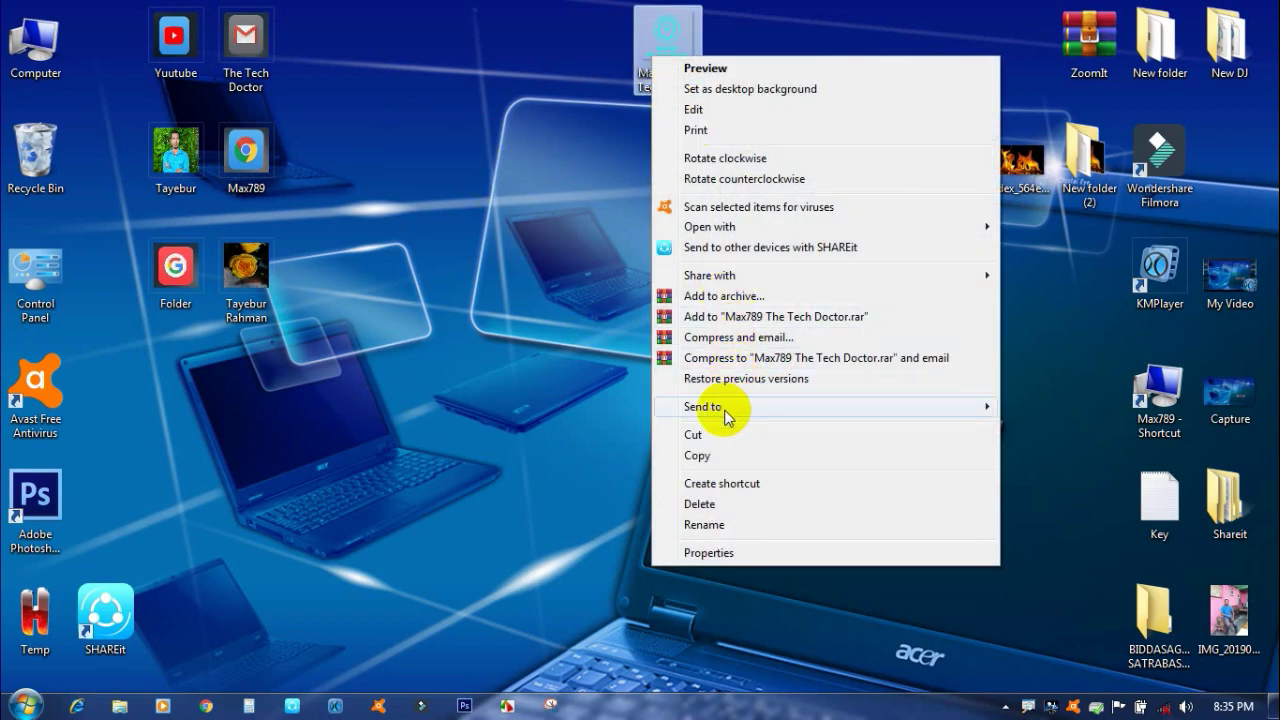
mouse_move(725, 414)
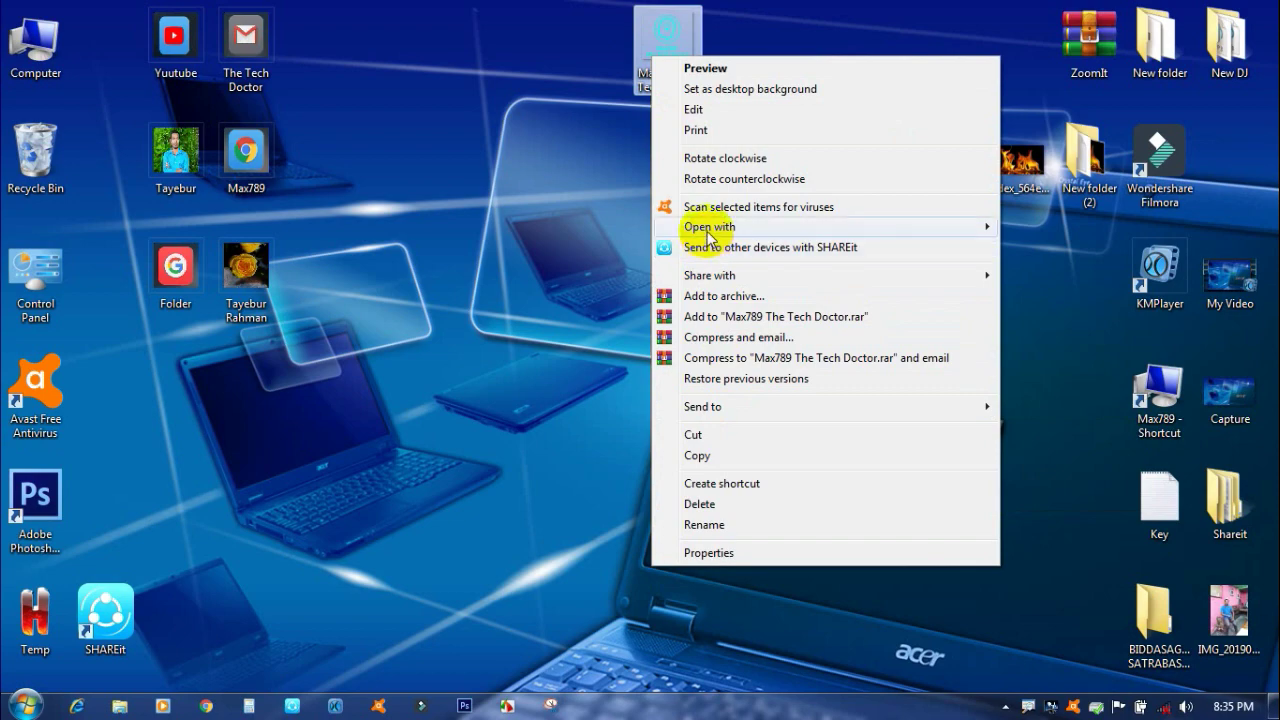
mouse_move(710, 234)
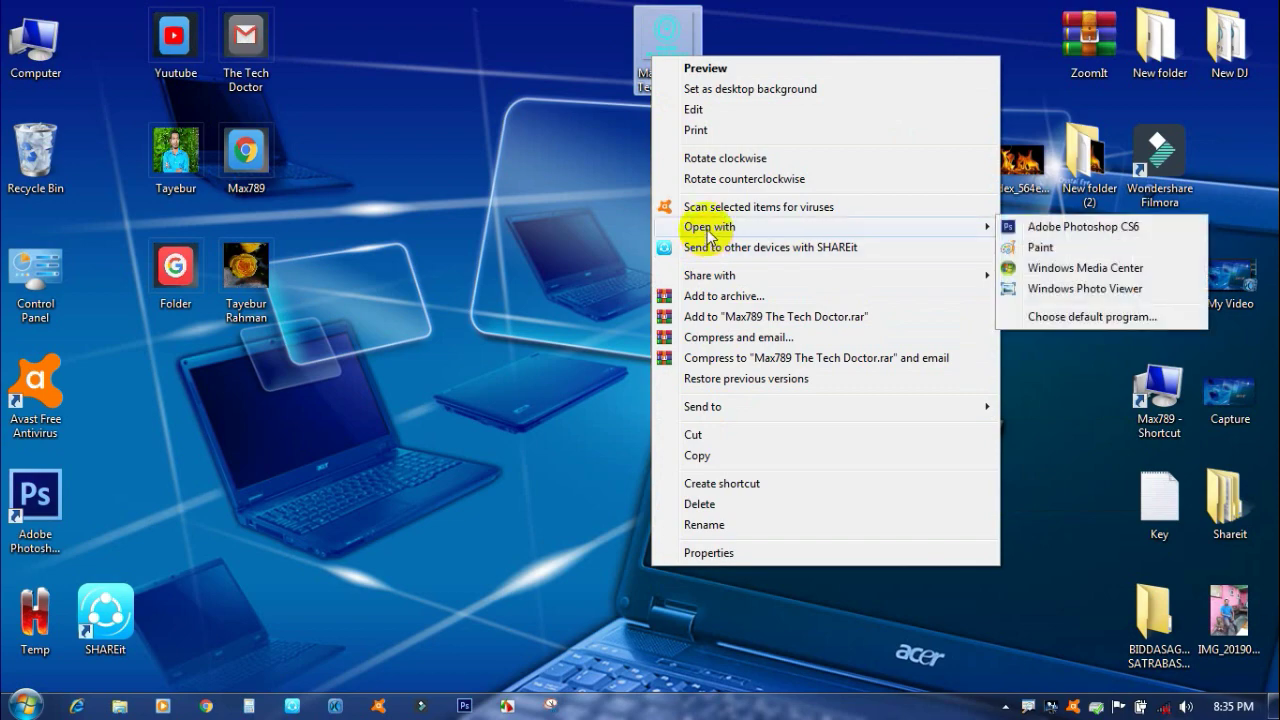
click(1040, 247)
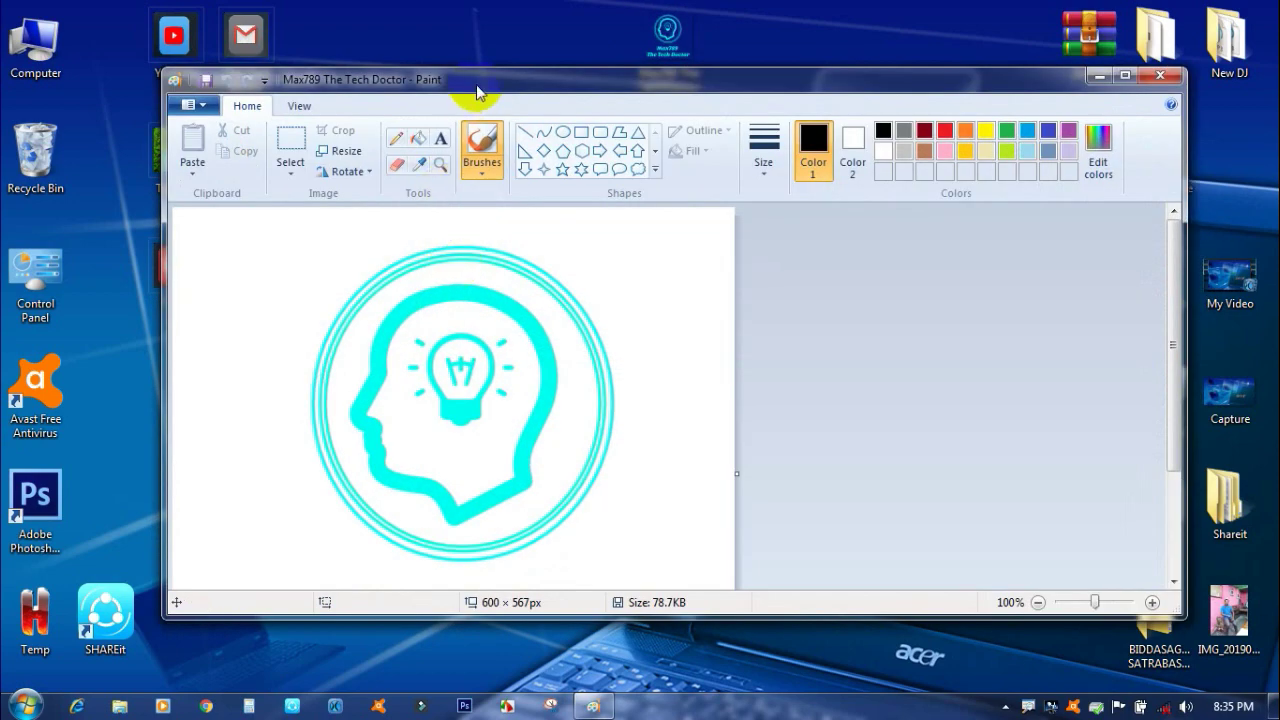
drag(477, 92, 483, 60)
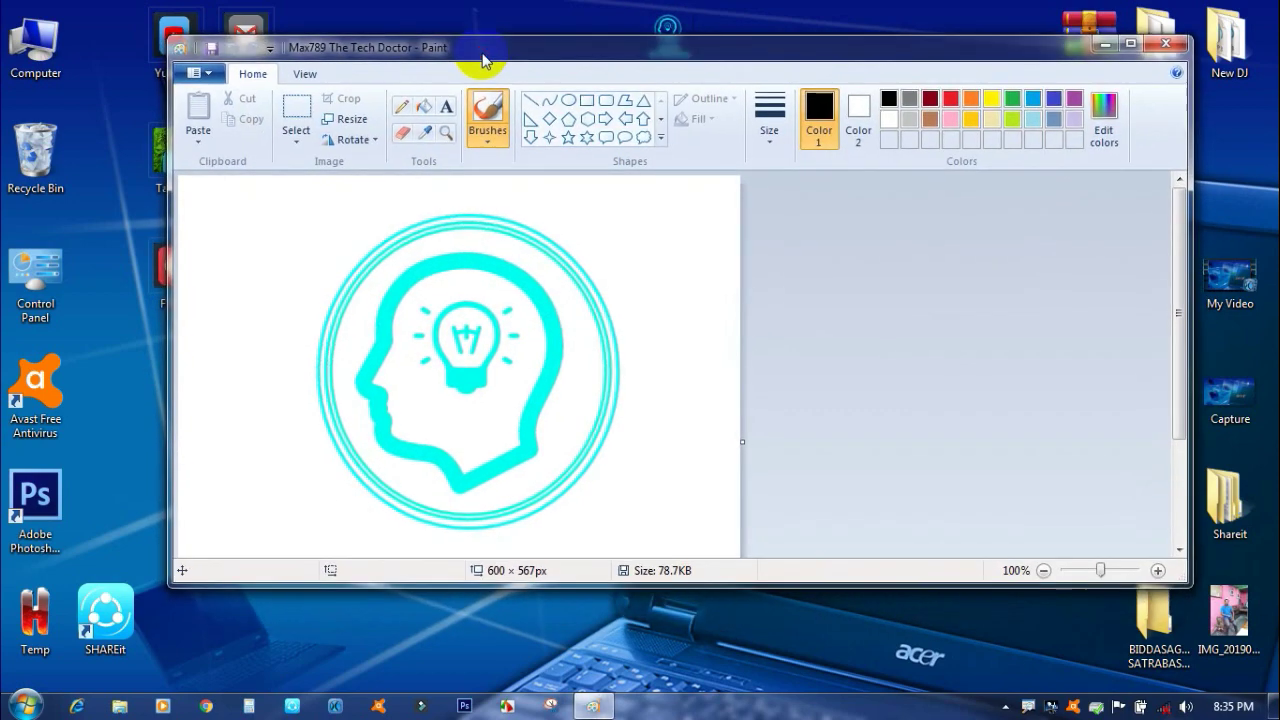
click(340, 120)
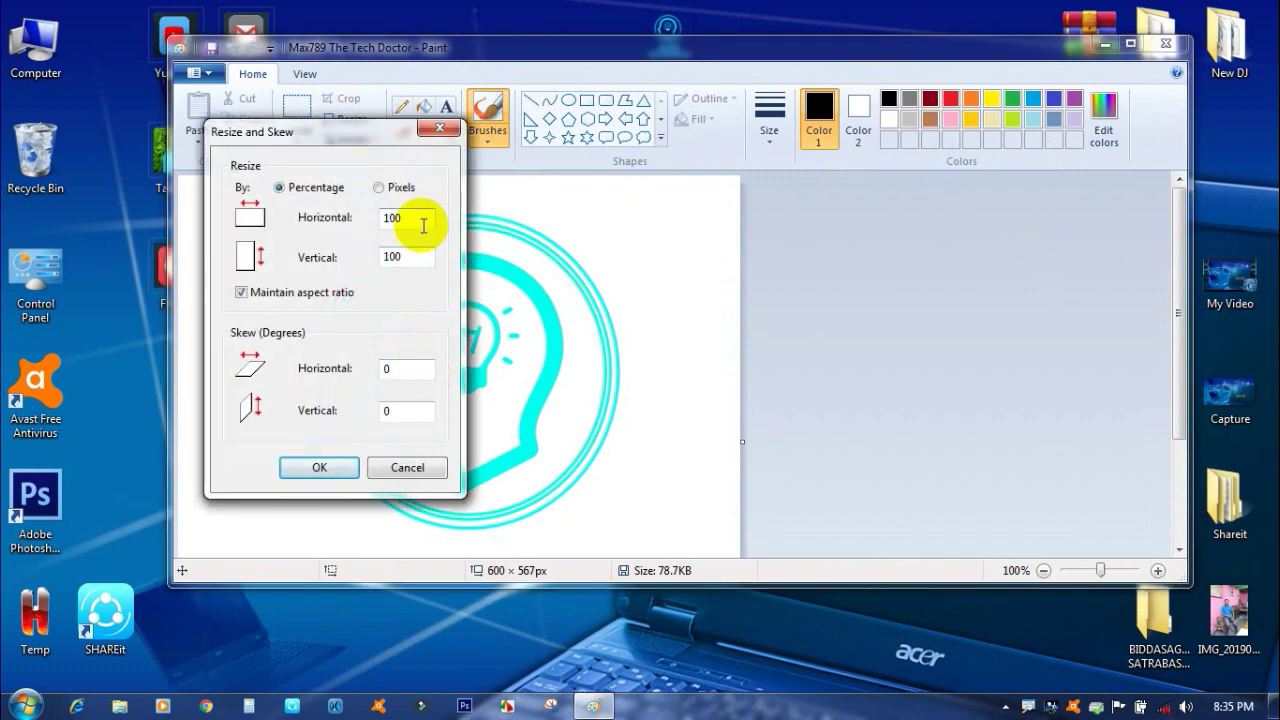
click(322, 469)
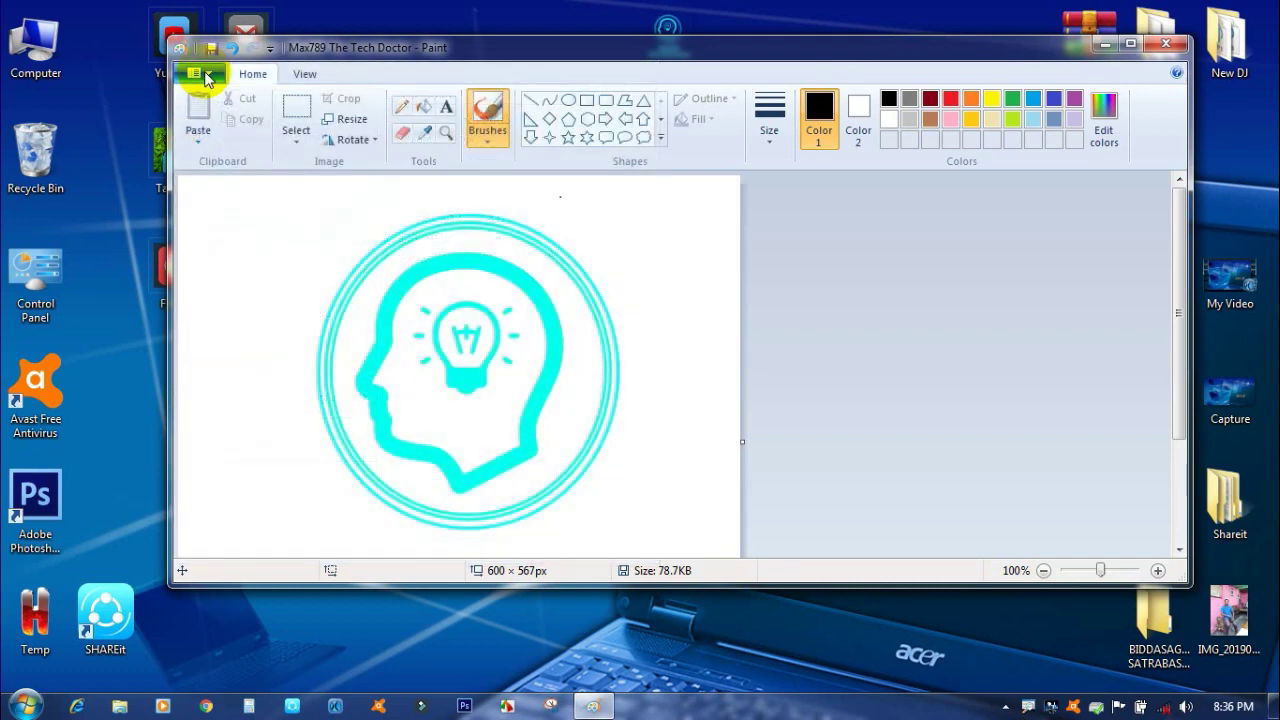
Save a copy to the desktop as "Max789 The Tech Doctor.ico" in 24-bit Bitmap format, accepting the transparency loss, and close Paint.
click(205, 75)
mouse_move(232, 229)
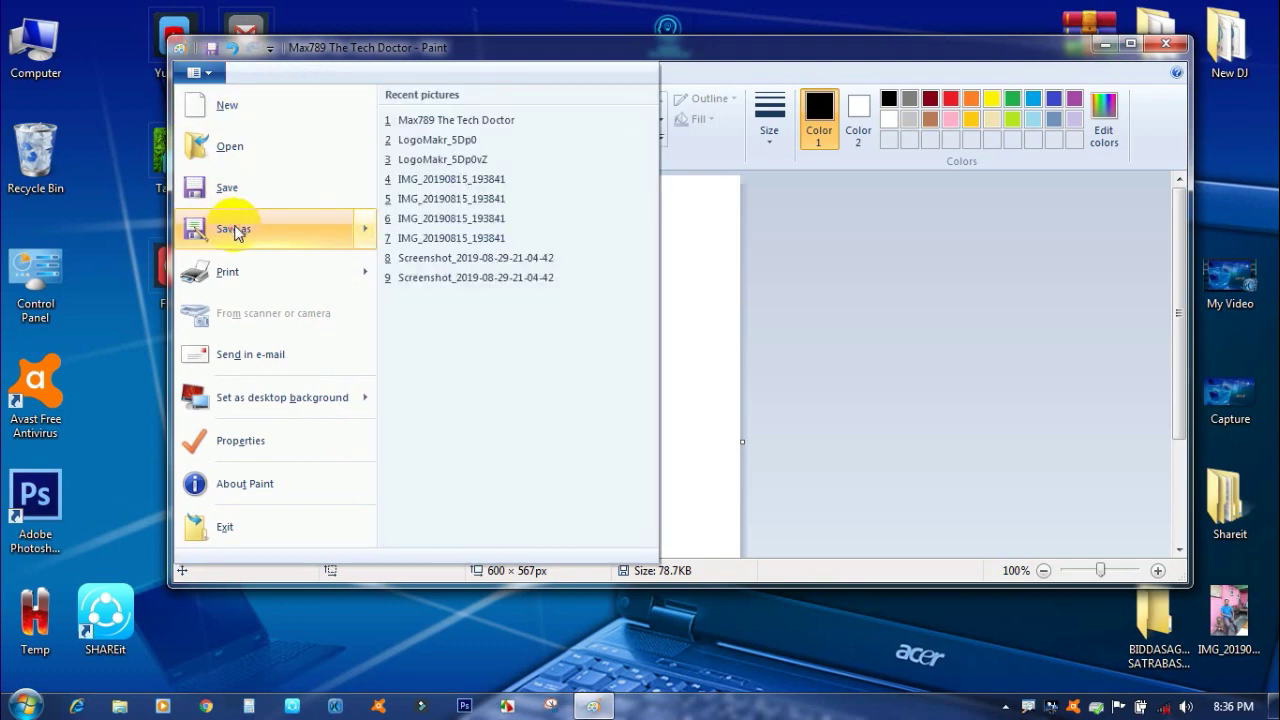
click(232, 229)
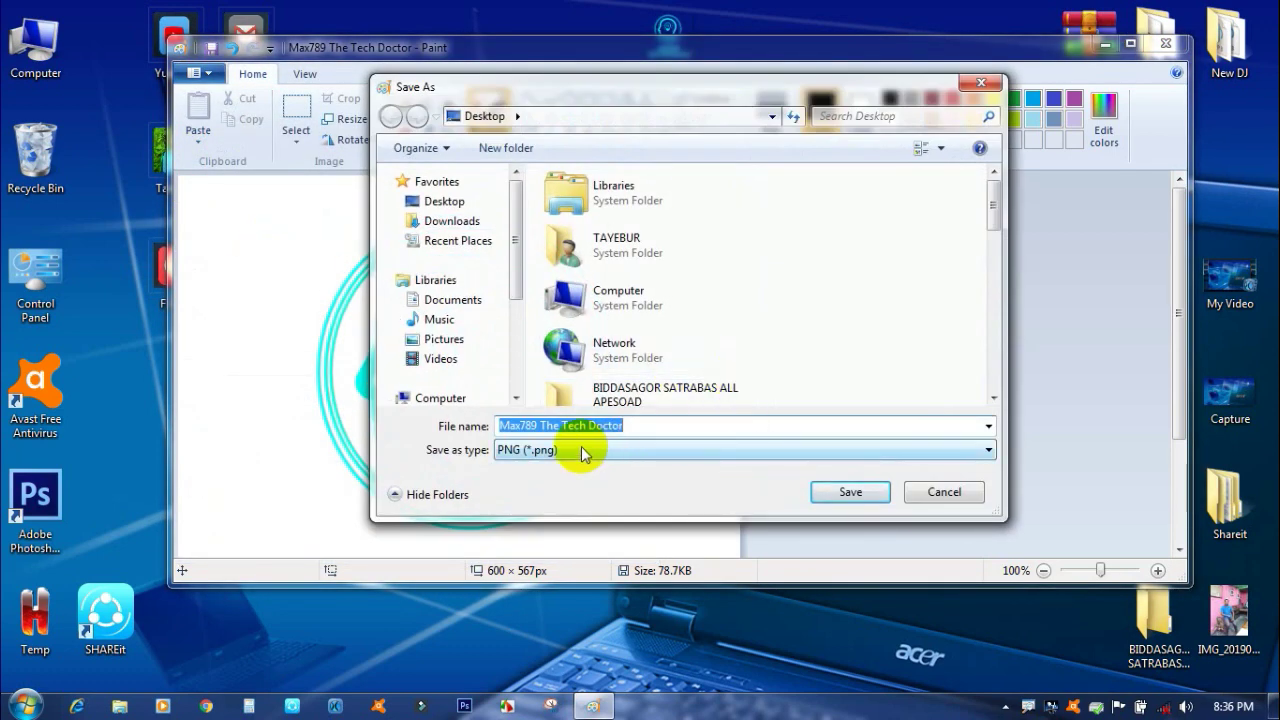
click(583, 453)
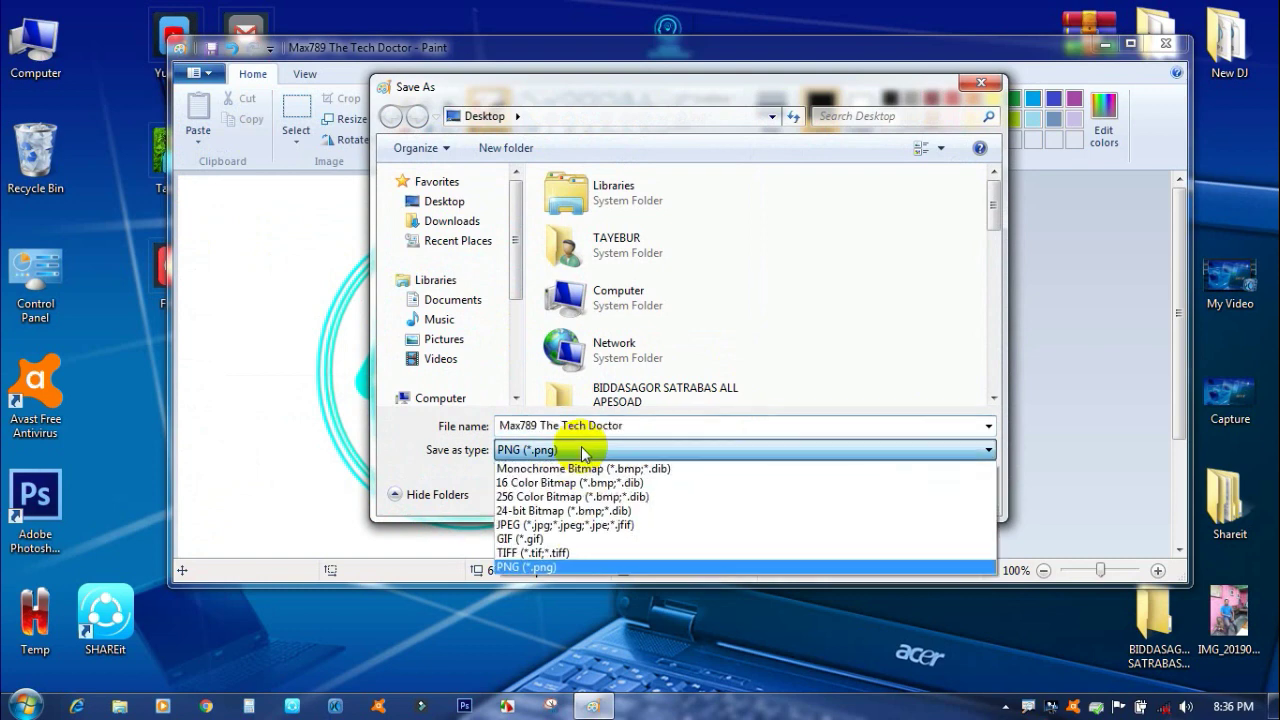
click(607, 512)
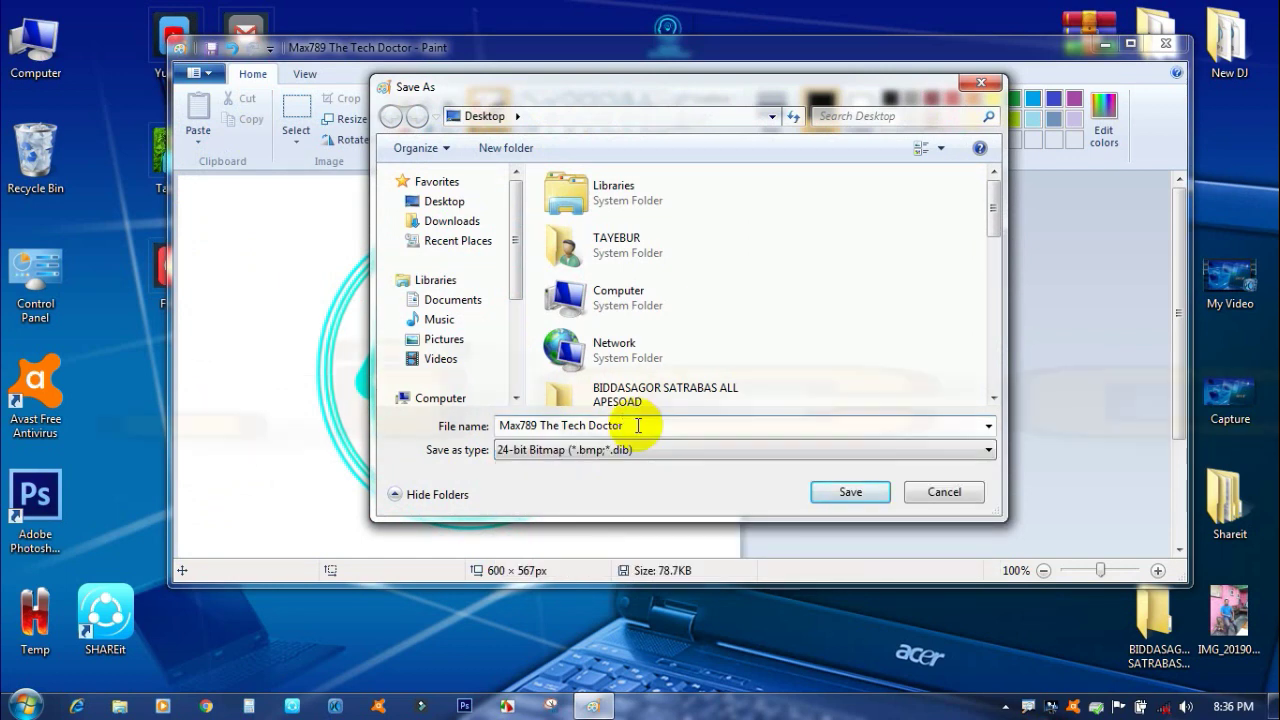
text(.)
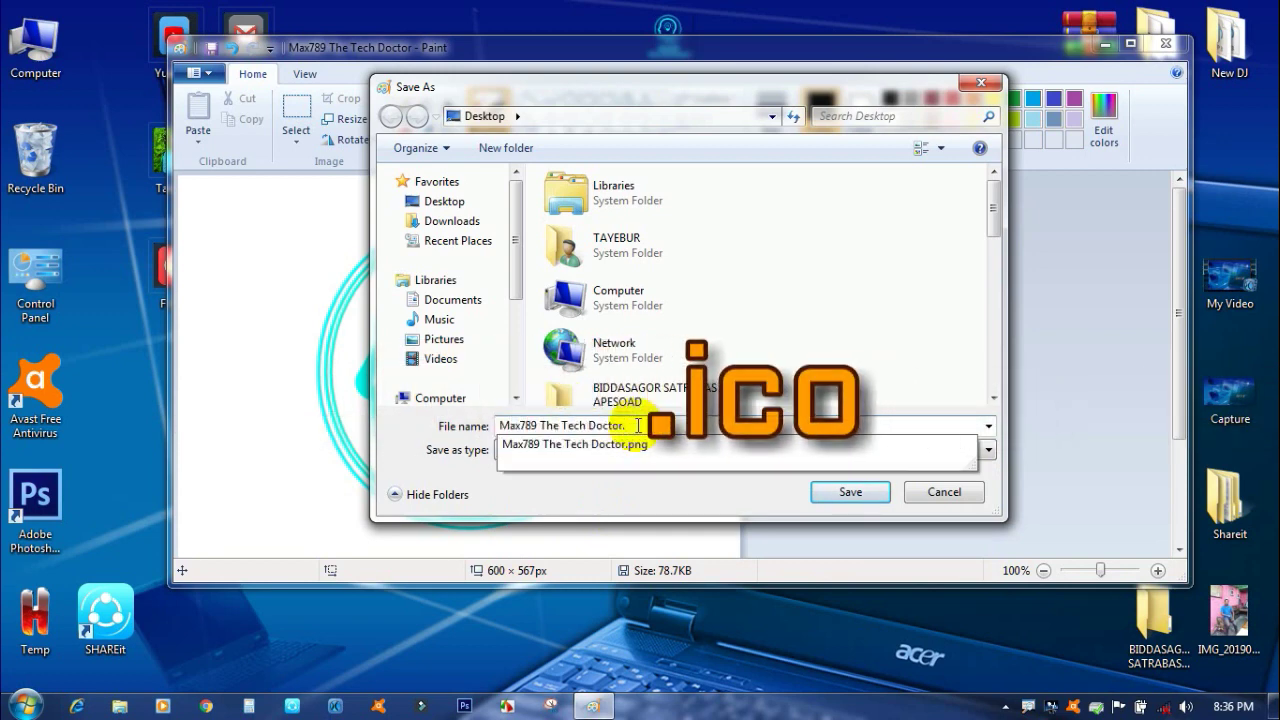
text(ico)
click(848, 491)
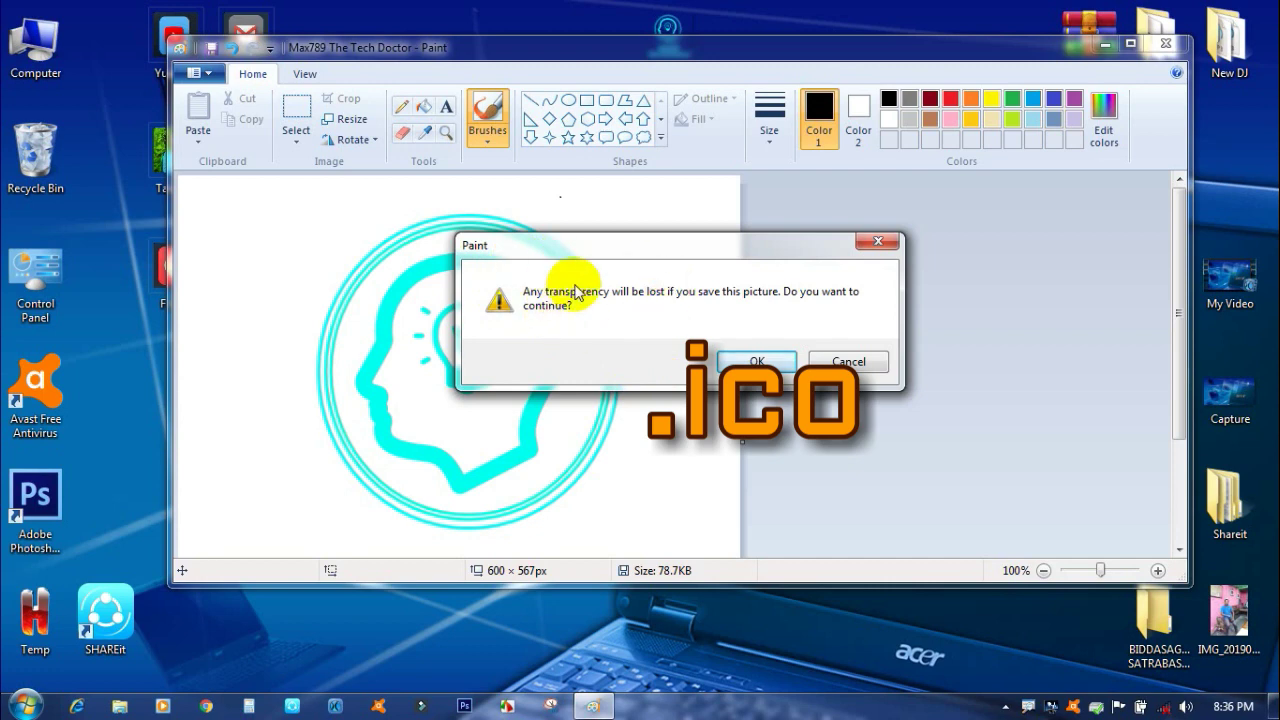
click(752, 361)
key(alt+F4)
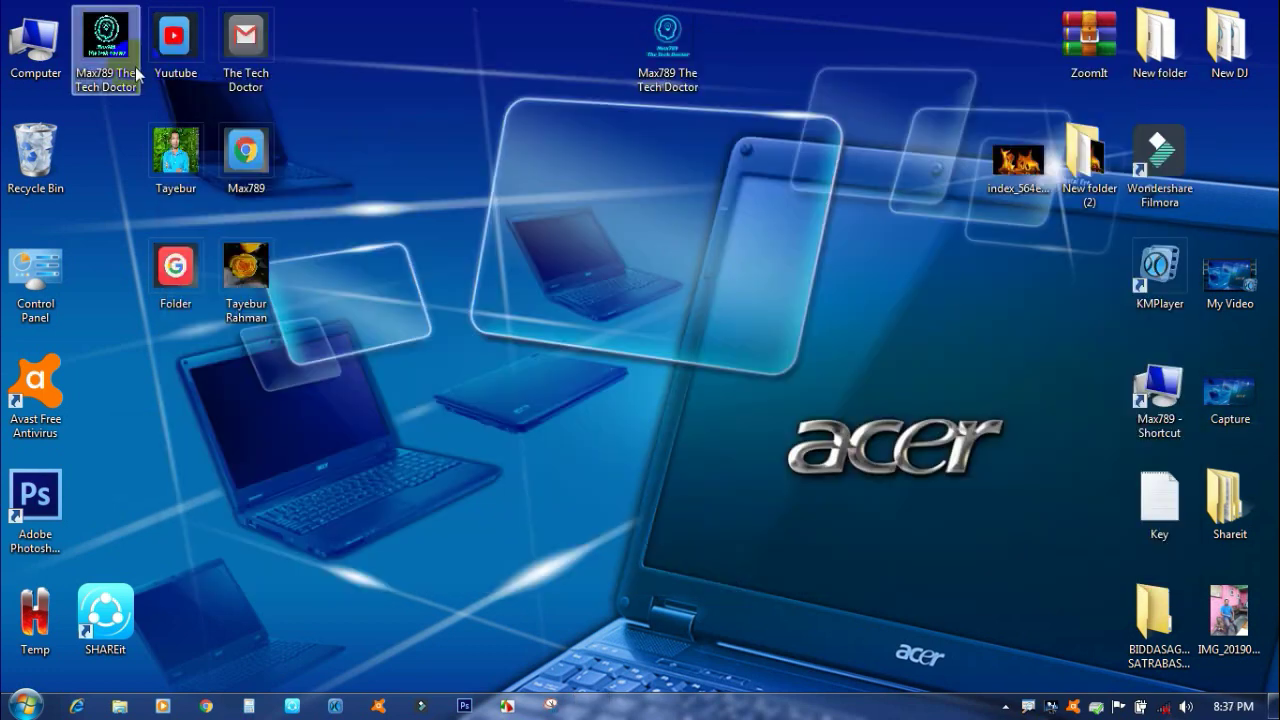
Move the saved icon file to an empty desktop area, shift the six custom-icon folders beside the system icons, and refresh the desktop.
drag(100, 45, 505, 234)
drag(112, 2, 251, 296)
right_click(312, 92)
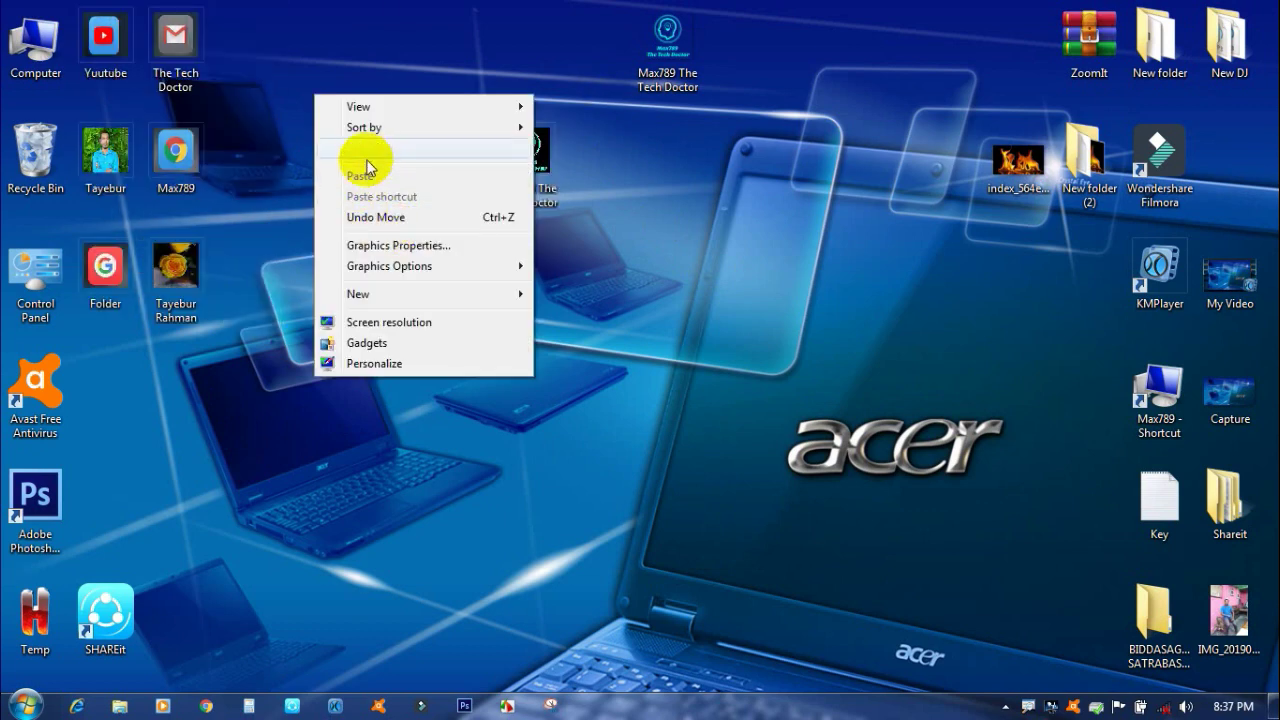
click(372, 148)
Create a new folder on the desktop.
right_click(367, 294)
mouse_move(449, 497)
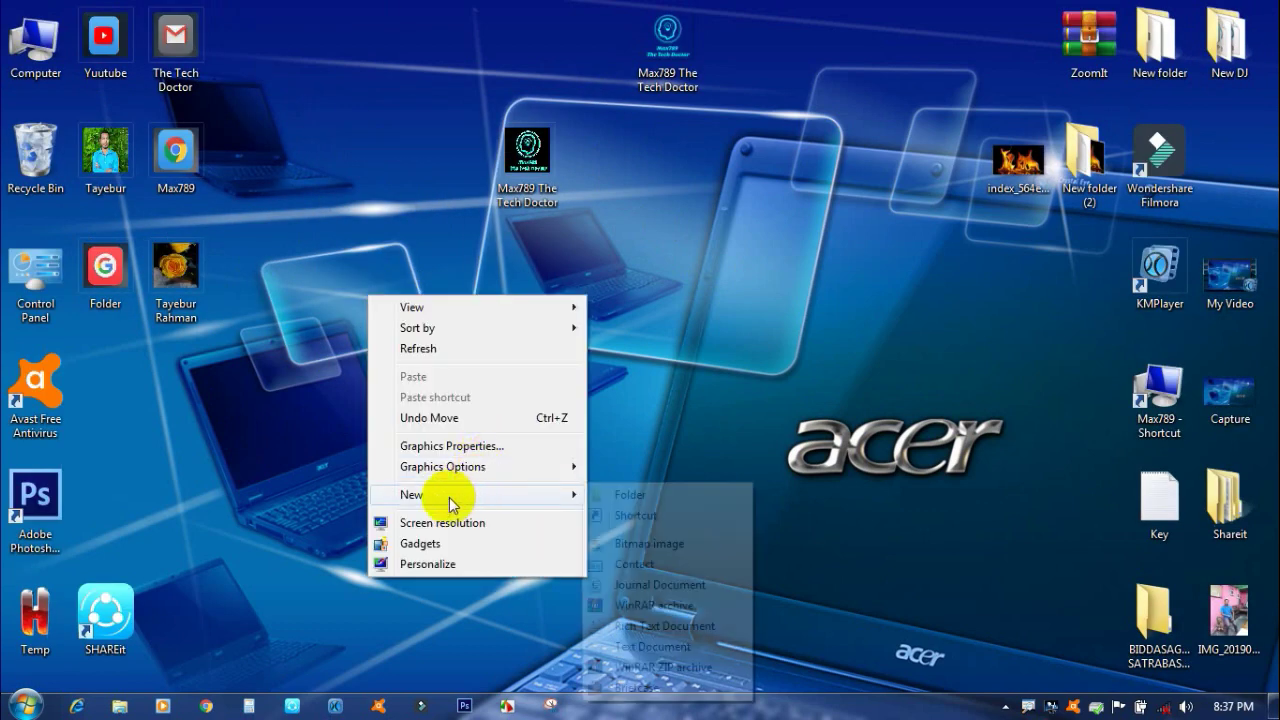
click(634, 497)
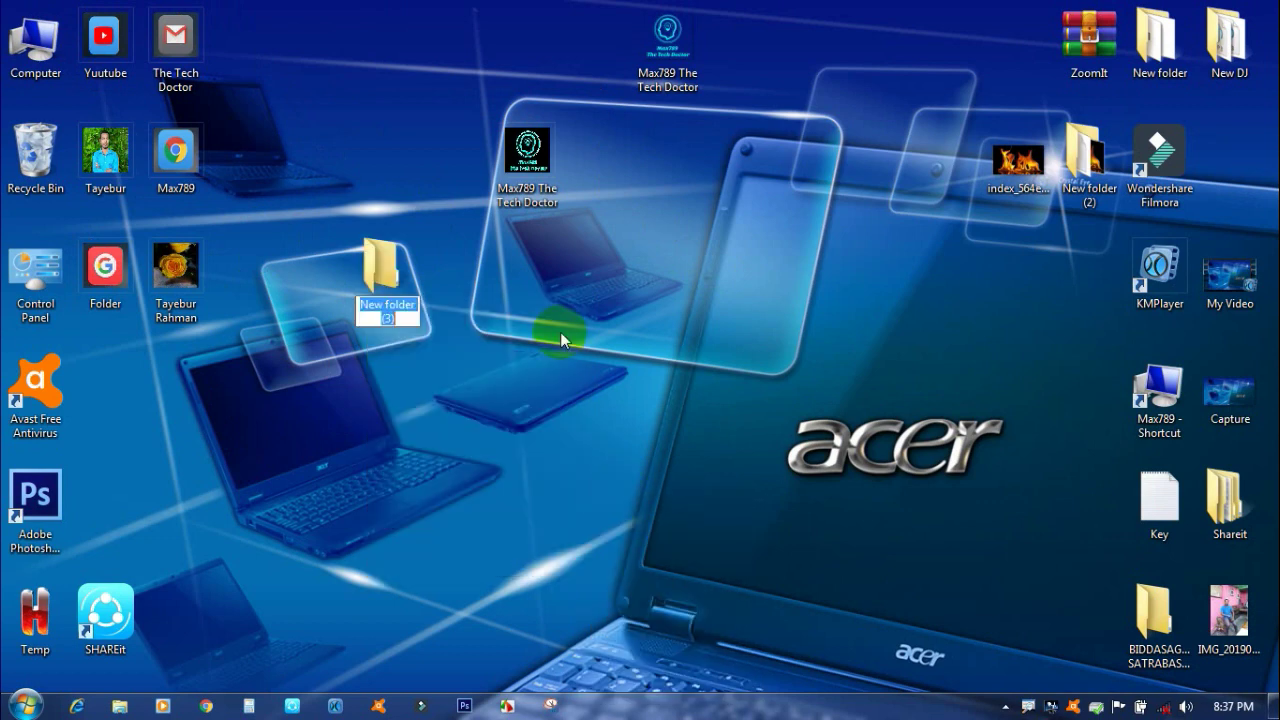
Change the new folder's icon to the Max789 The Tech Doctor icon file on the desktop and apply the folder properties.
right_click(378, 267)
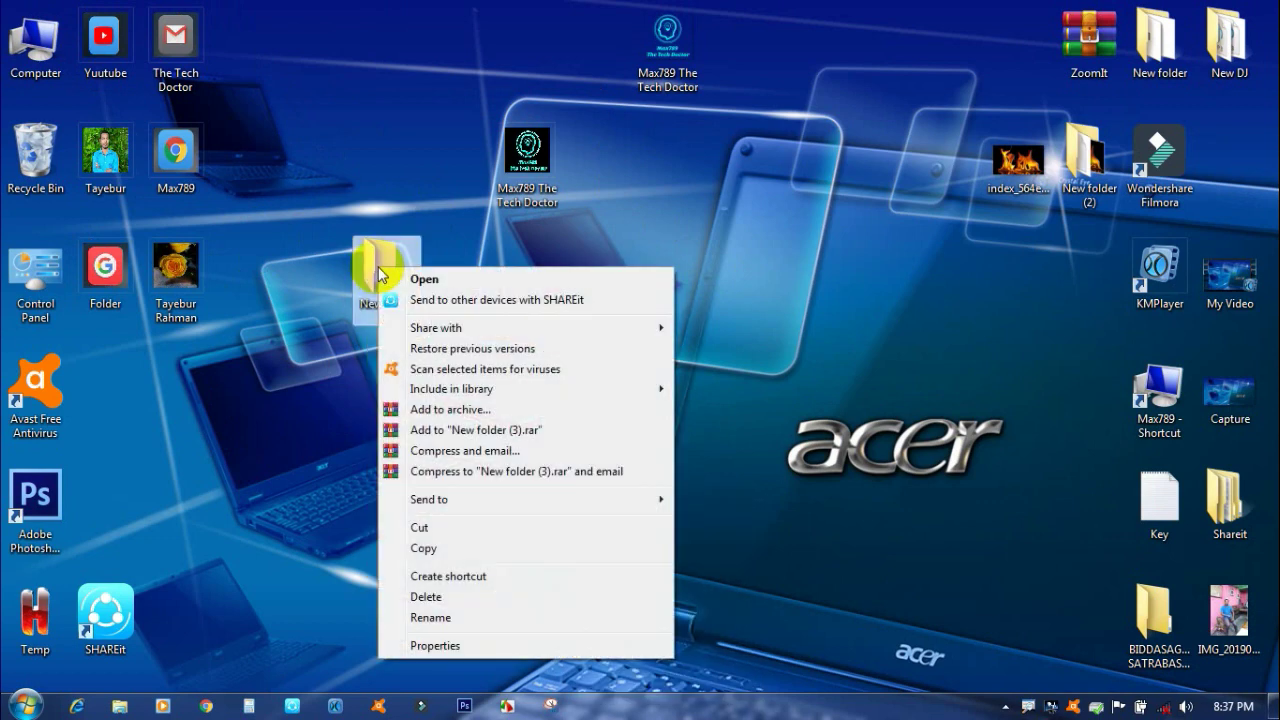
click(468, 647)
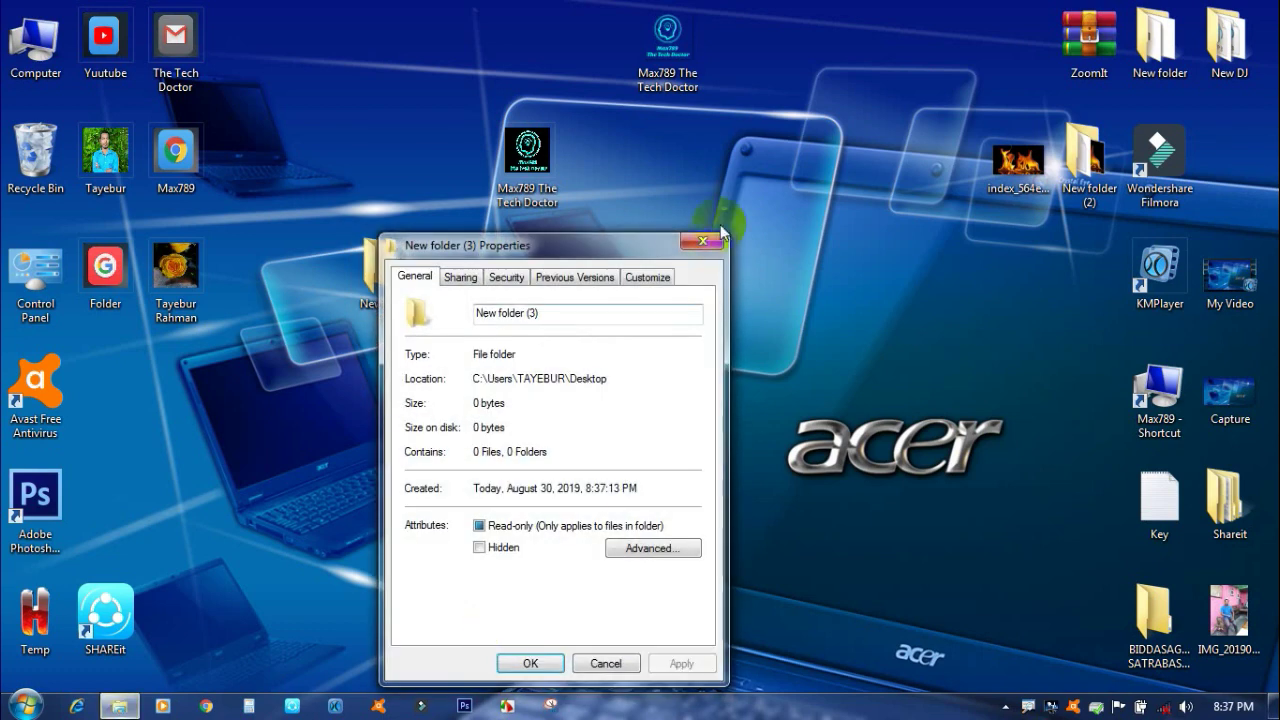
click(652, 280)
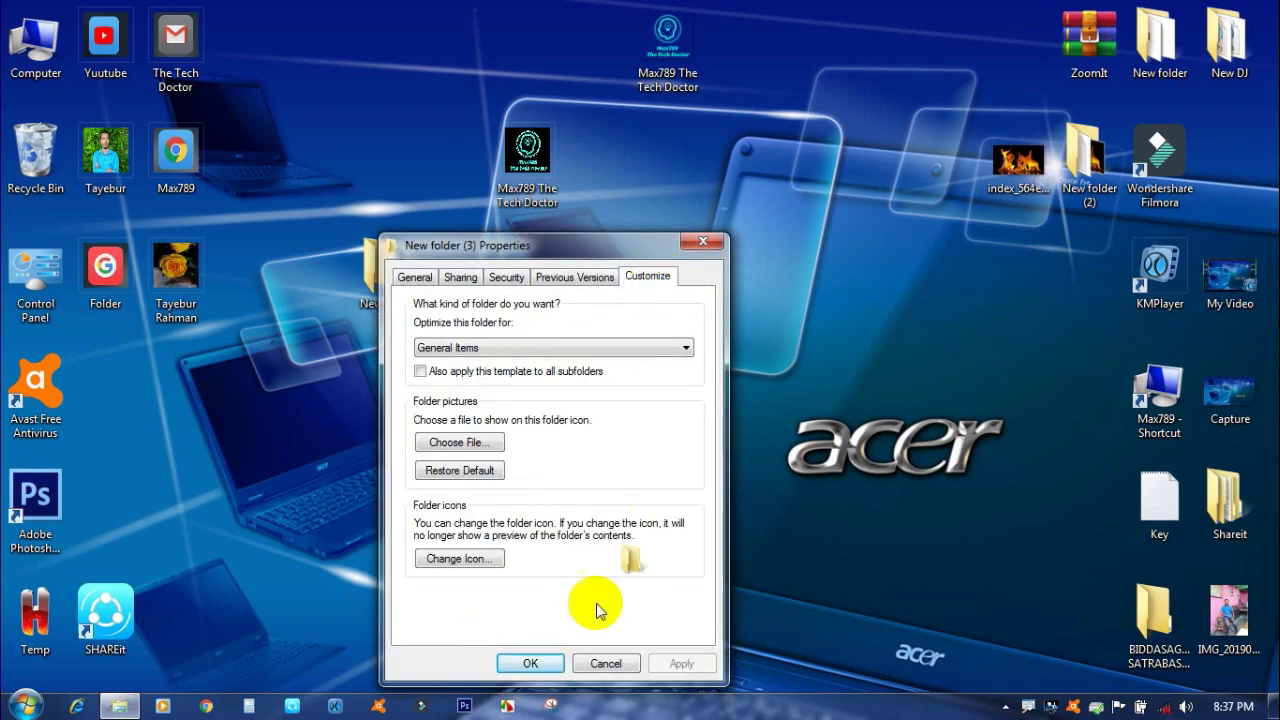
click(459, 558)
click(672, 387)
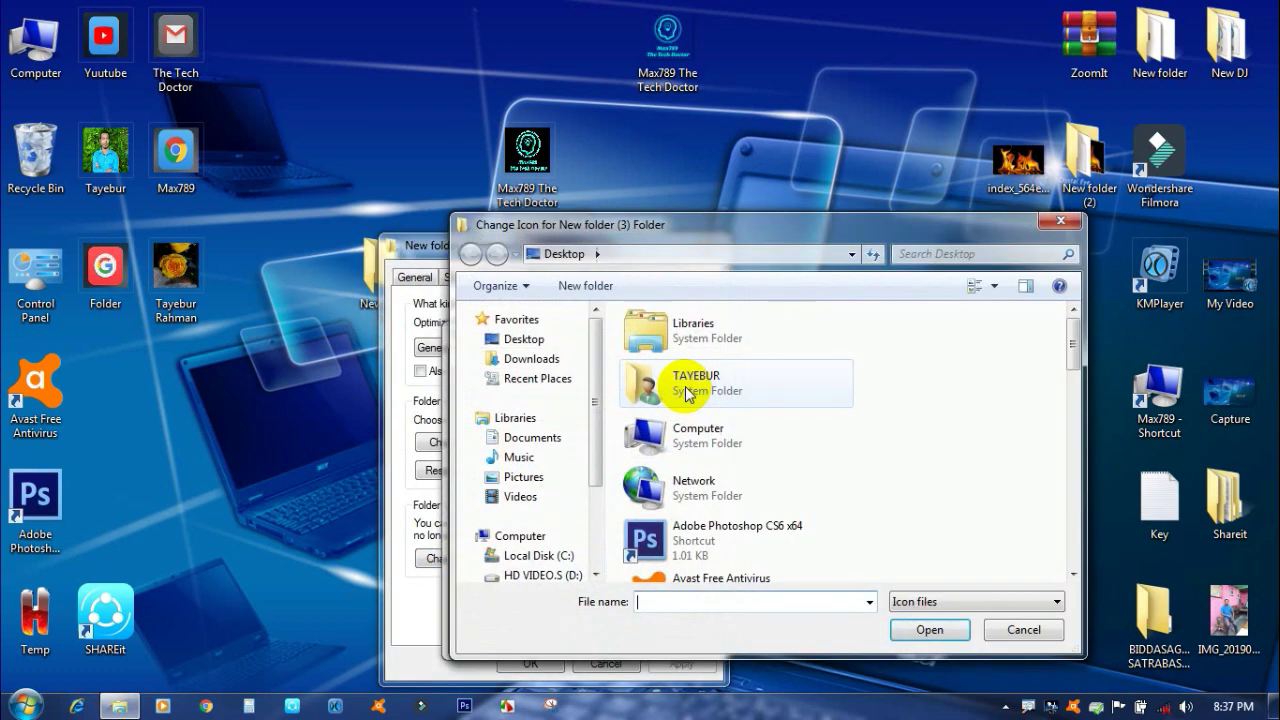
click(525, 340)
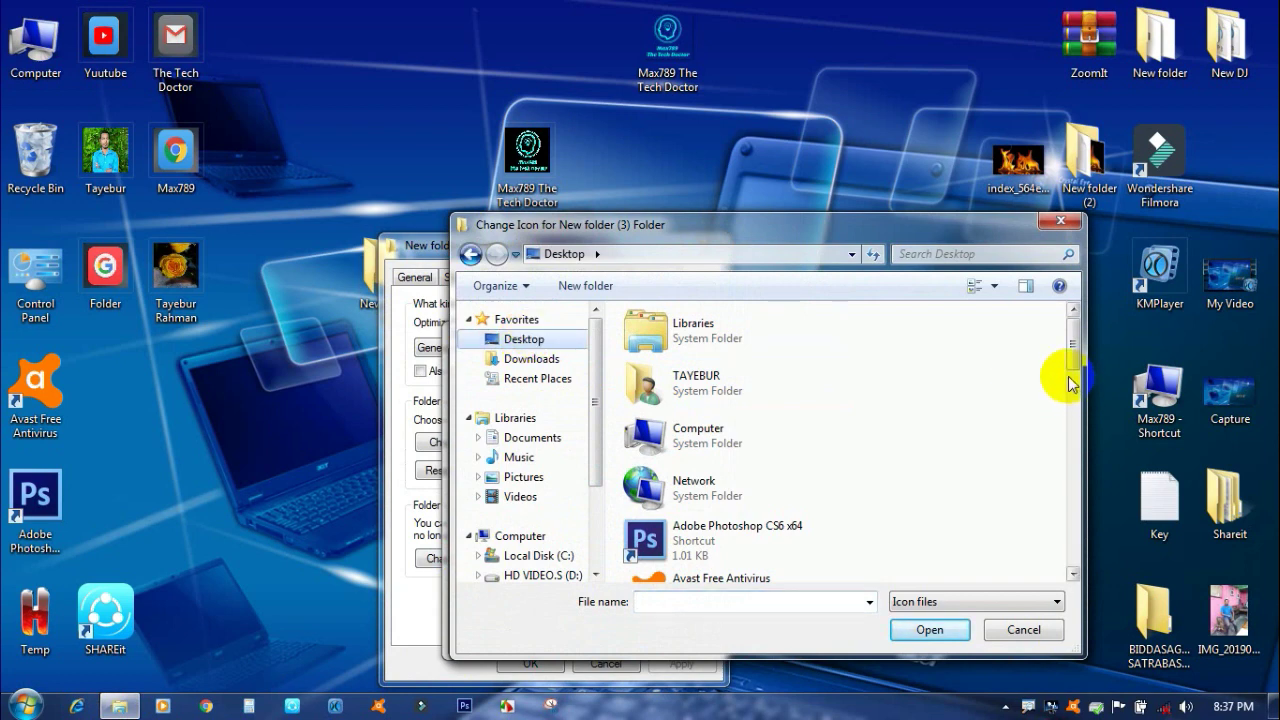
drag(1068, 334, 1100, 537)
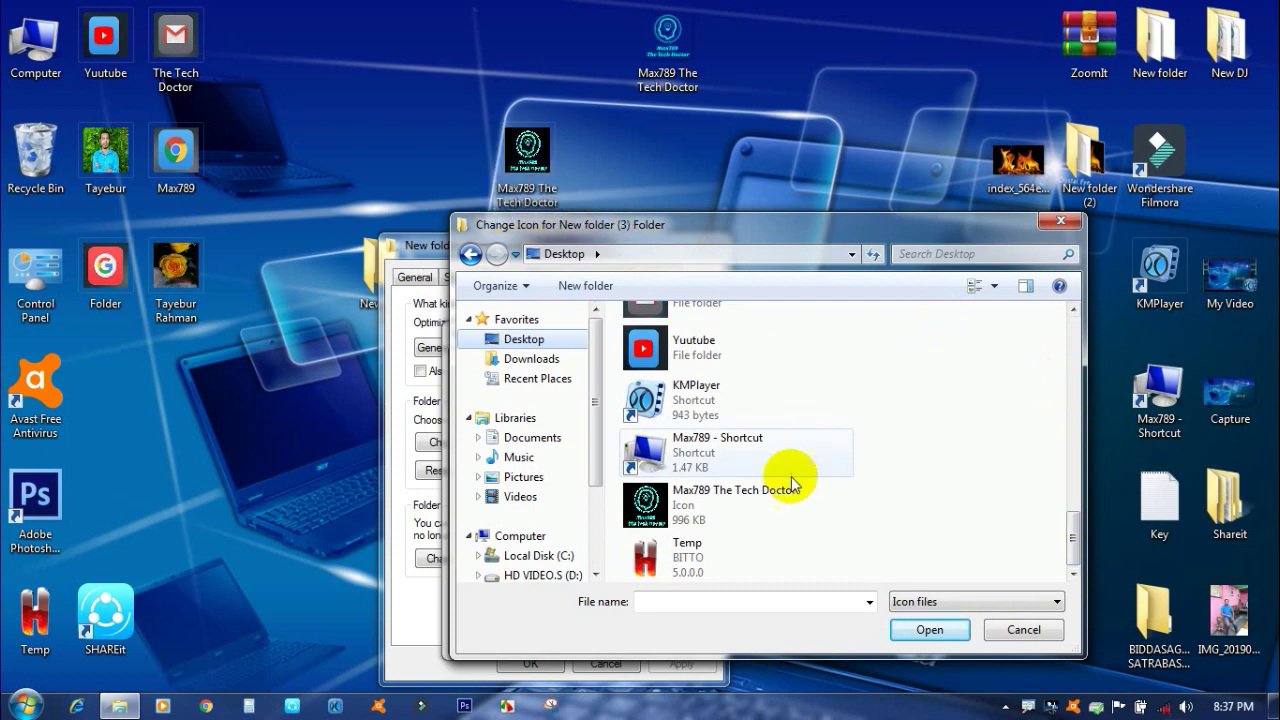
click(736, 511)
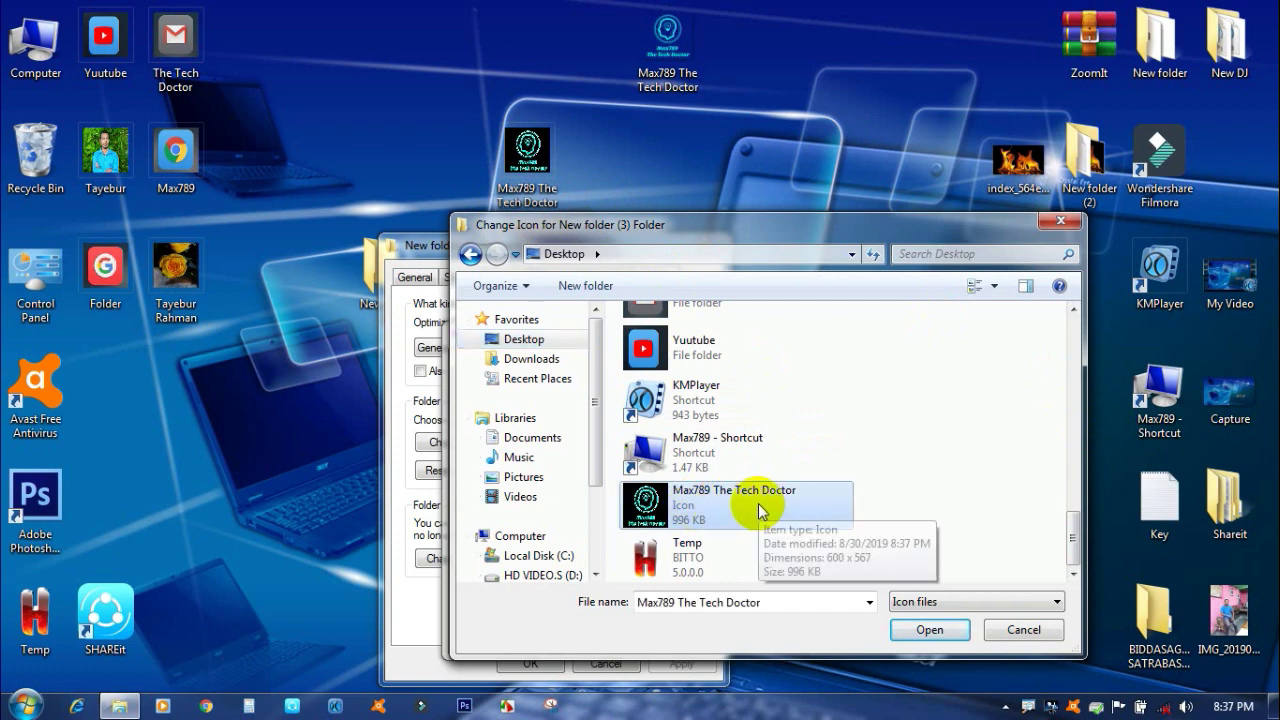
click(930, 632)
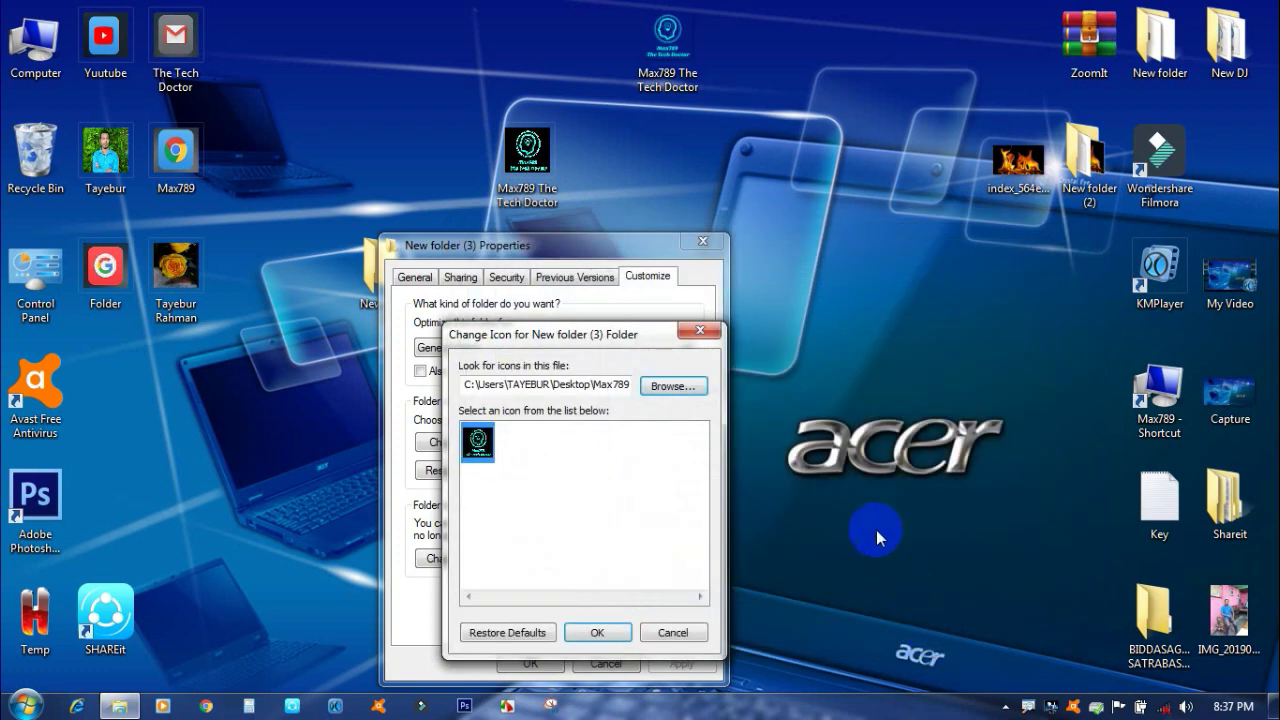
click(598, 632)
click(680, 663)
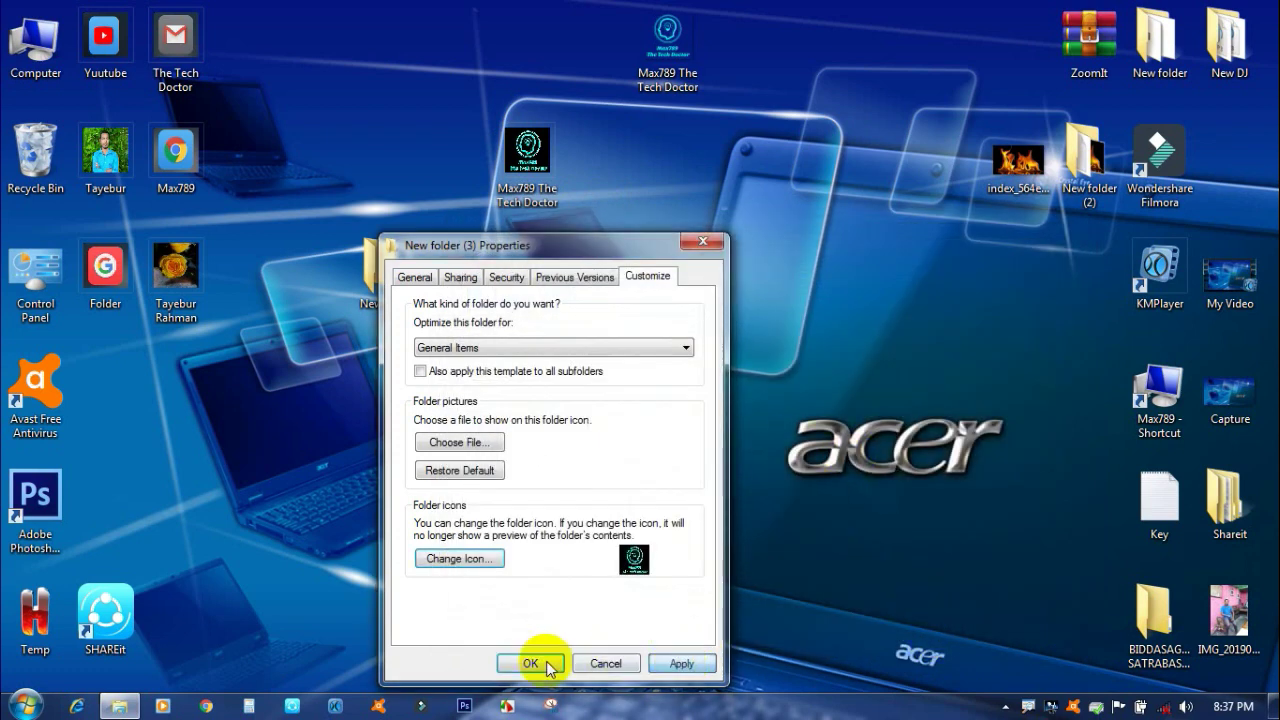
click(529, 664)
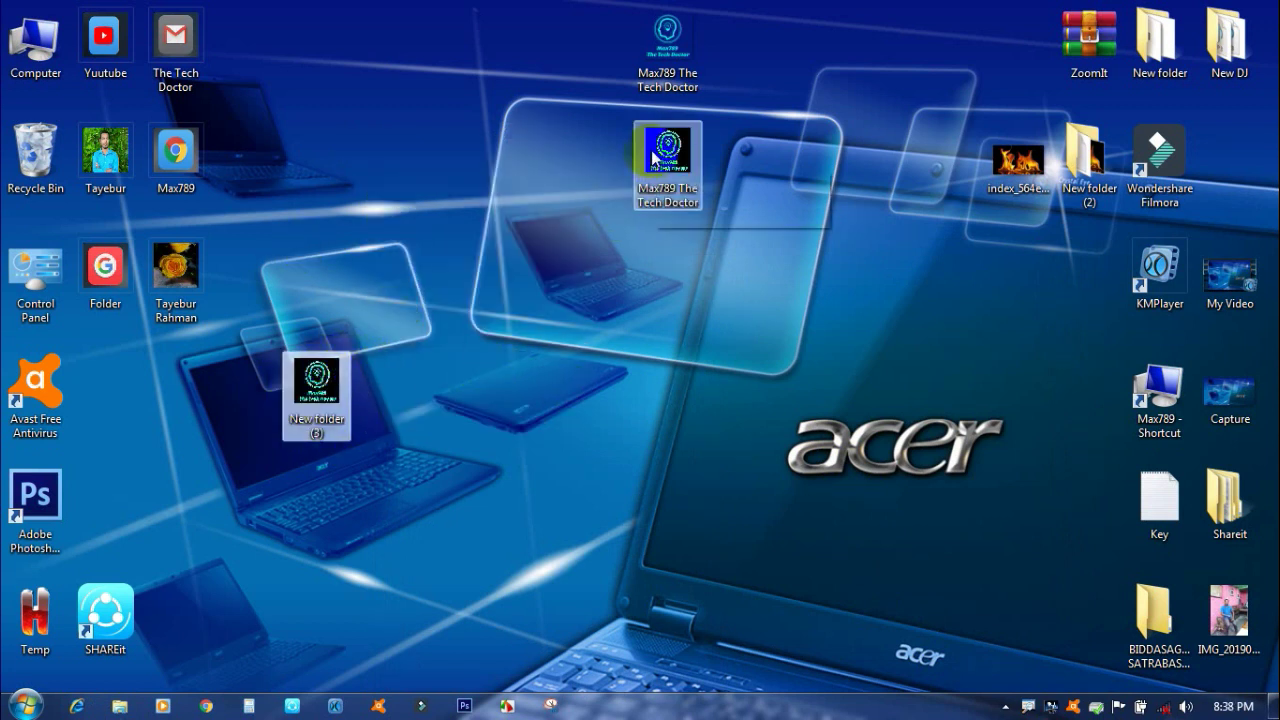
Test the custom-icon folder by opening it, moving My Video into it and back out to the desktop, and closing it.
drag(651, 150, 651, 185)
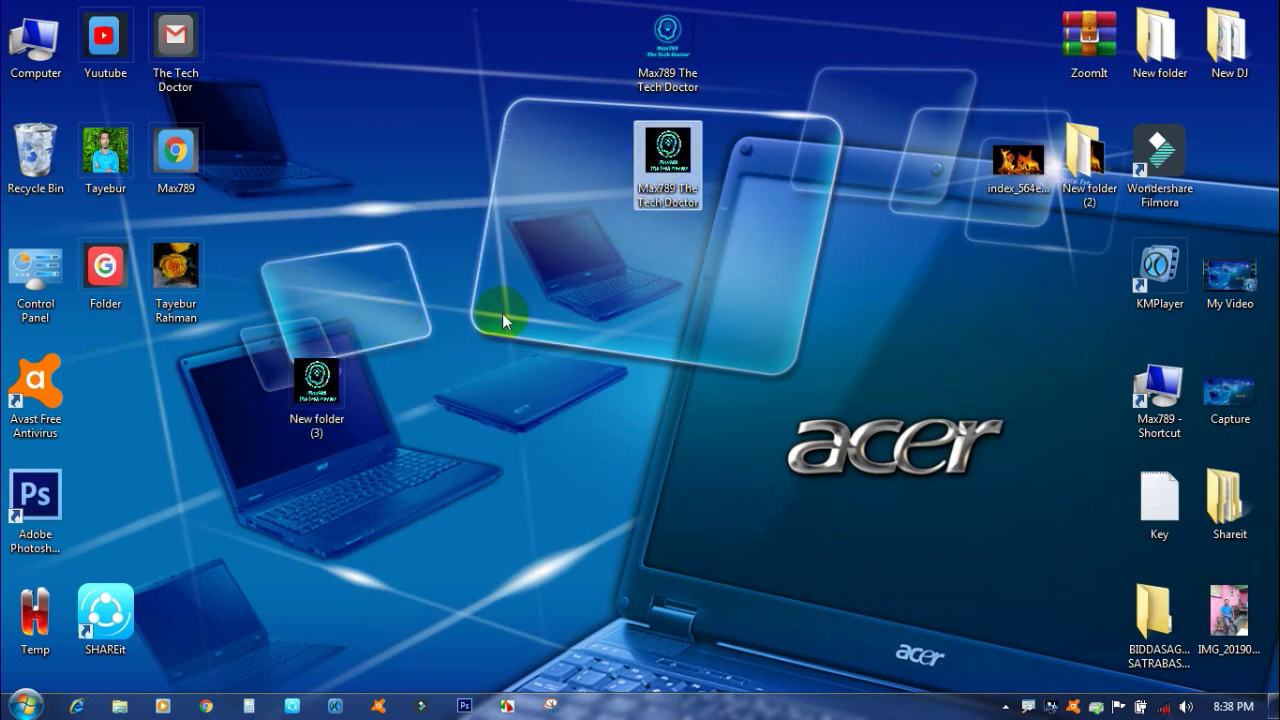
double_click(326, 398)
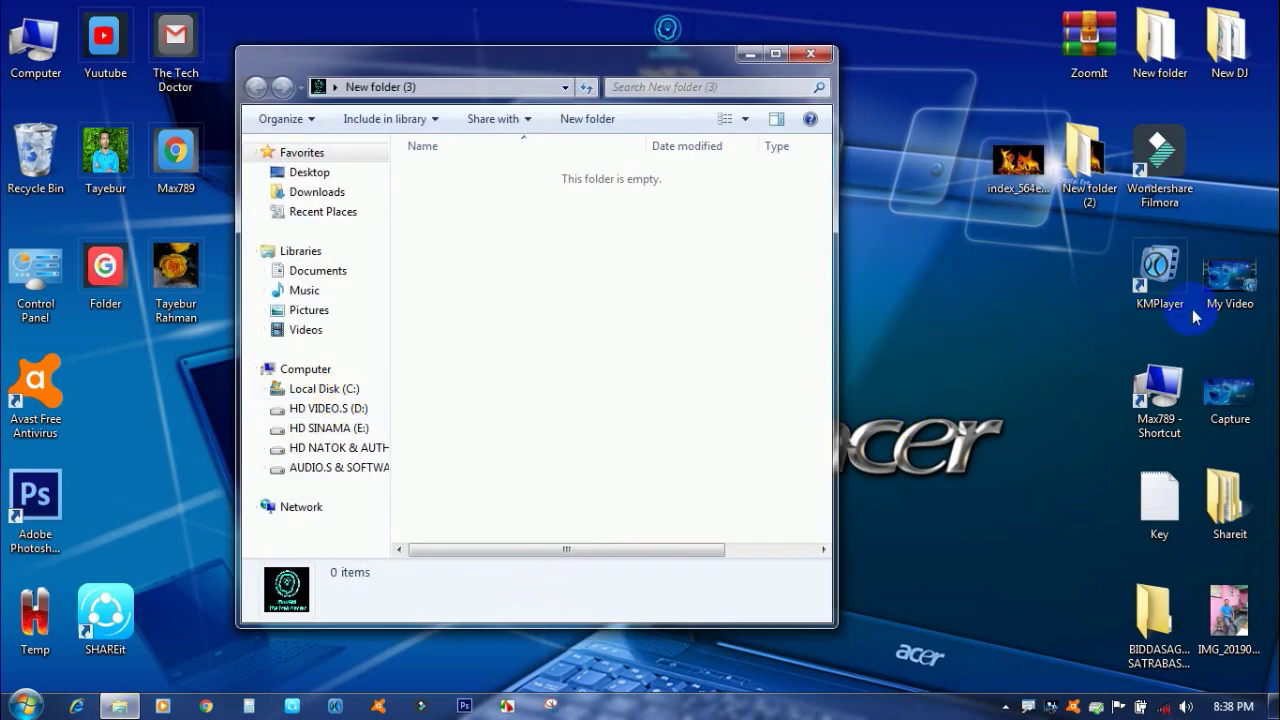
drag(1233, 263, 617, 343)
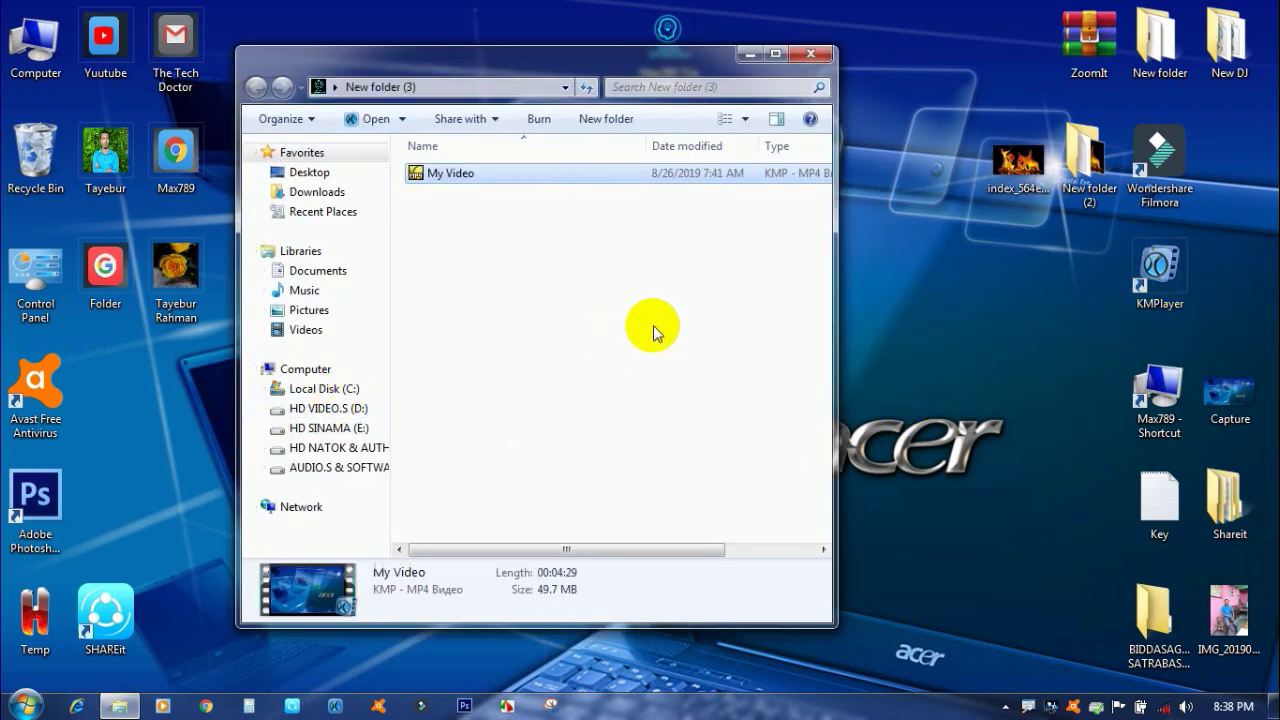
drag(500, 178, 1240, 310)
click(811, 55)
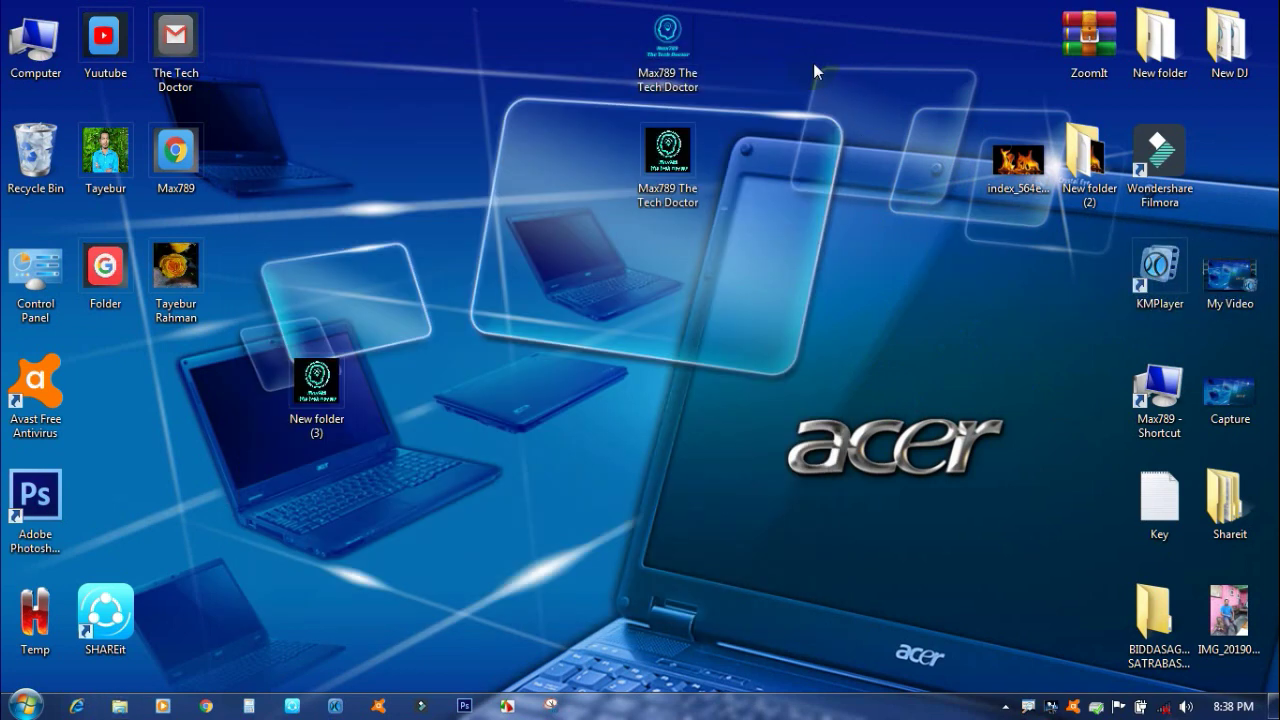
Move New folder (3) below the Max789 icon files, and move the IMG_20190815_192555 JPEG from New folder onto the desktop.
drag(316, 380, 660, 288)
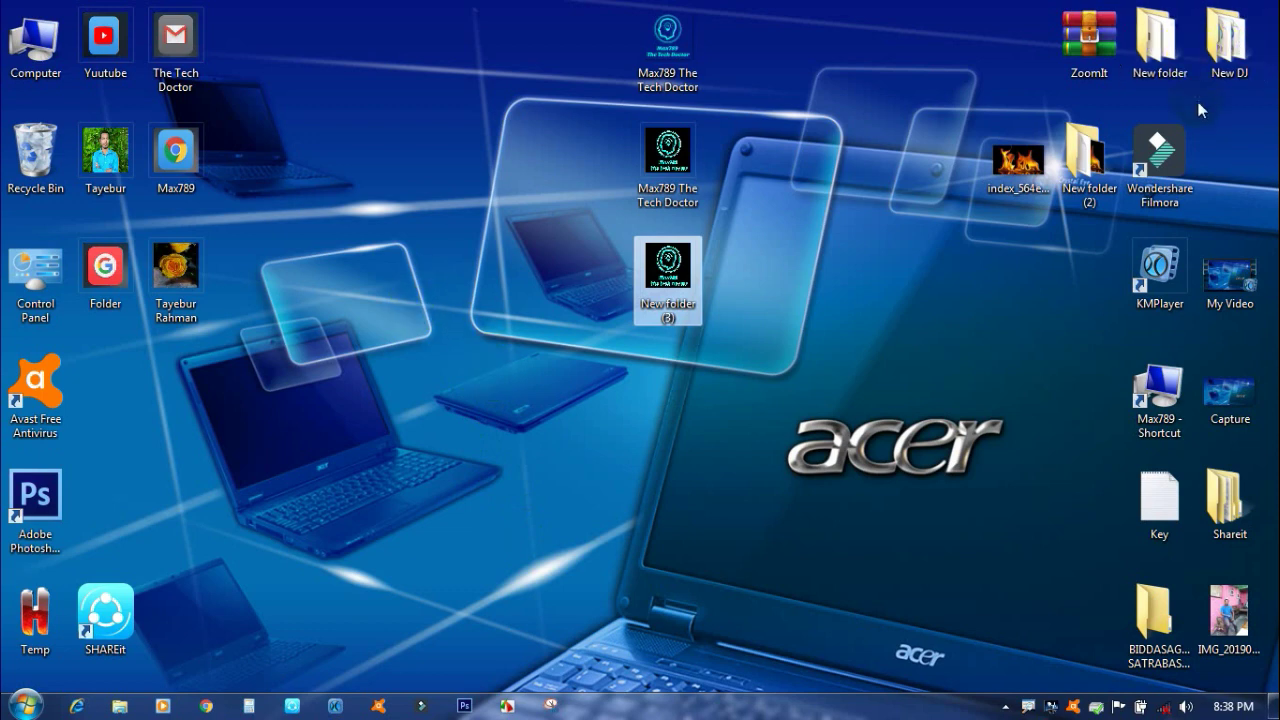
double_click(1159, 40)
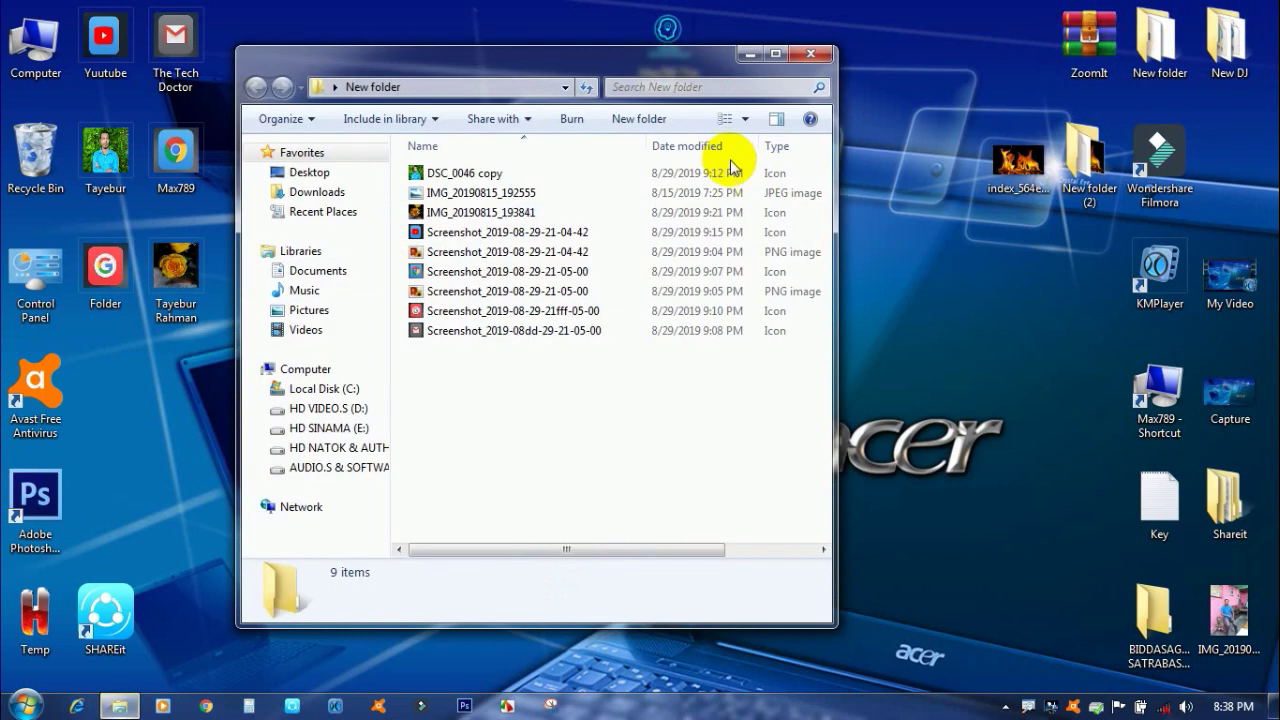
click(451, 191)
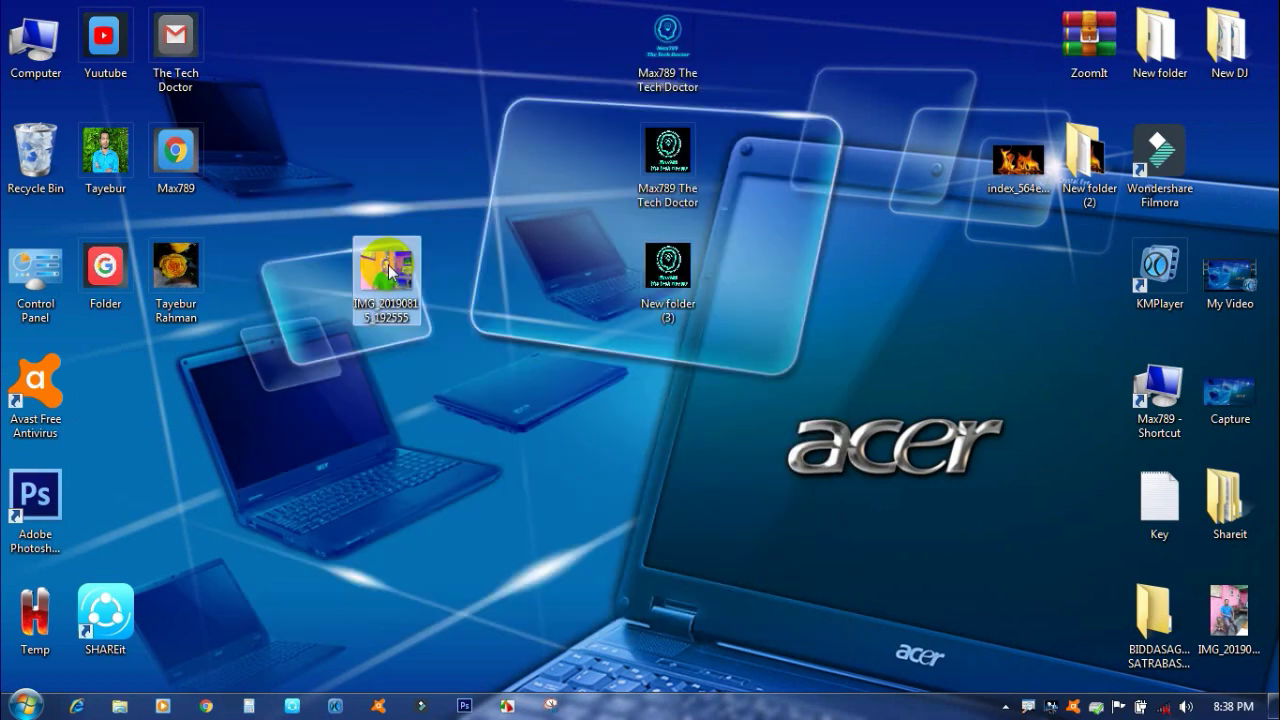
Open the IMG_20190815_192555 picture in Paint and crop it to a rectangle of about 2305 × 2001 px around the man's head and chest.
right_click(390, 272)
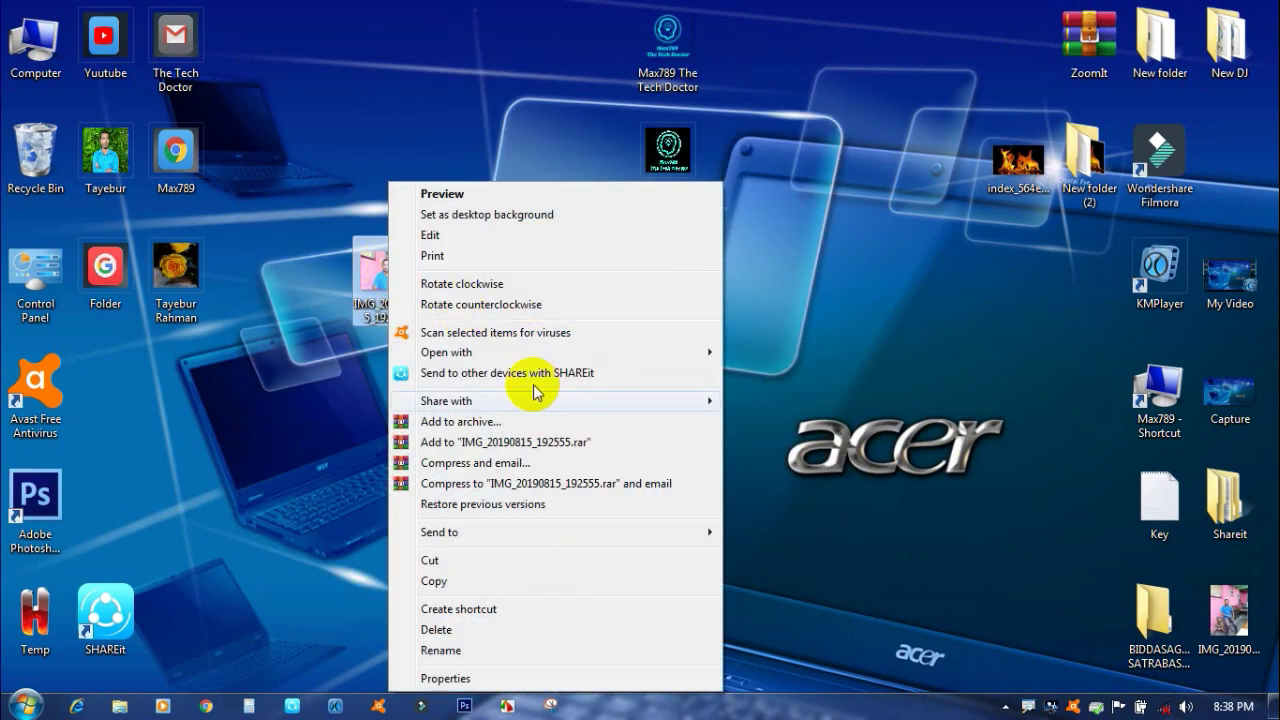
mouse_move(712, 352)
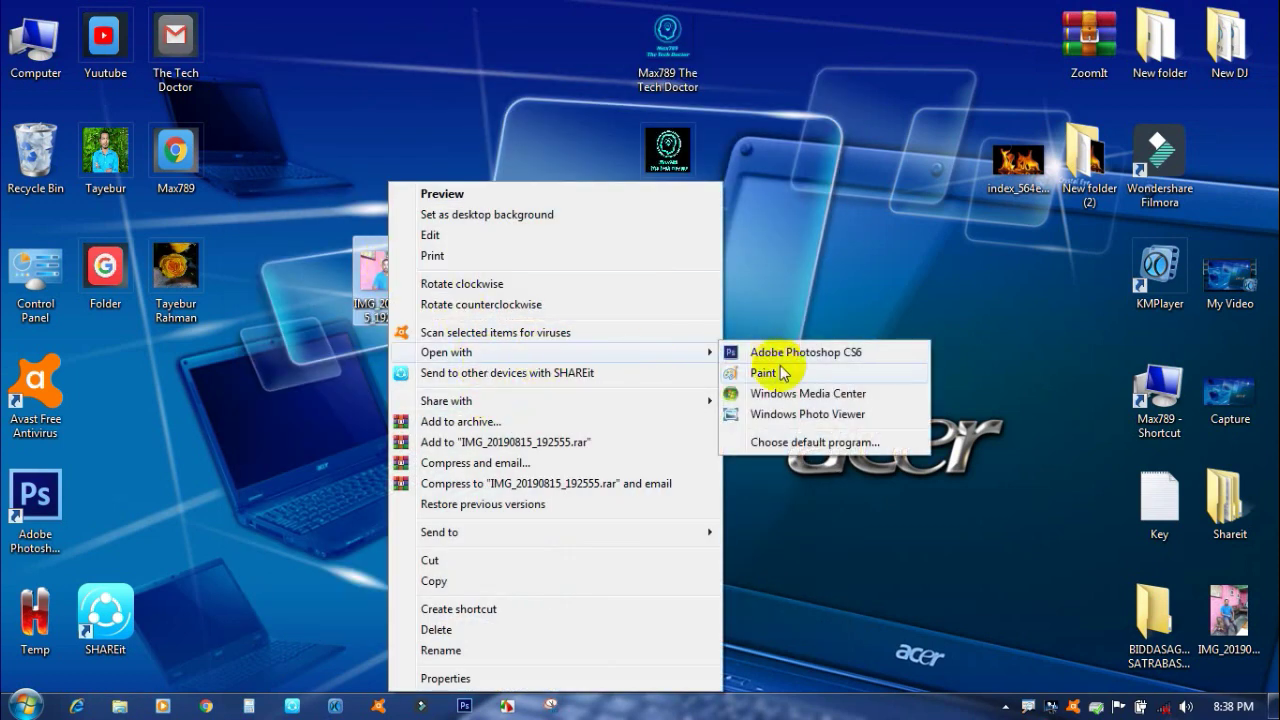
click(762, 366)
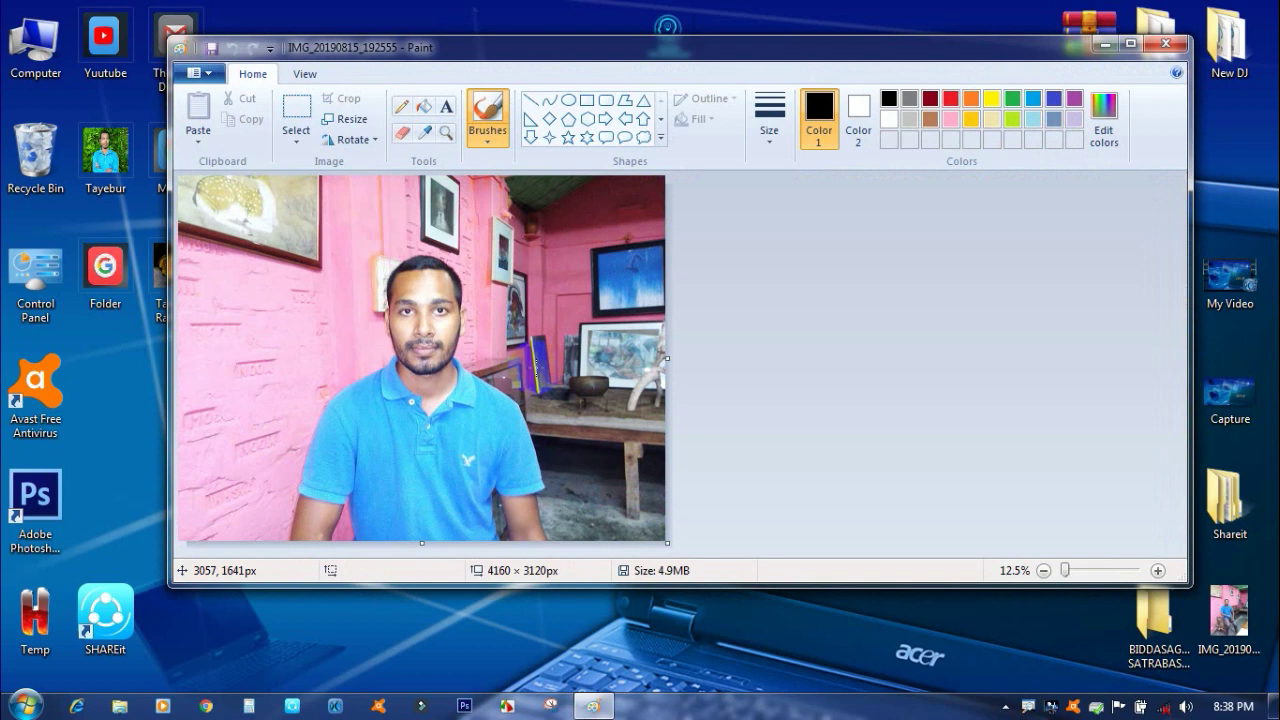
click(298, 136)
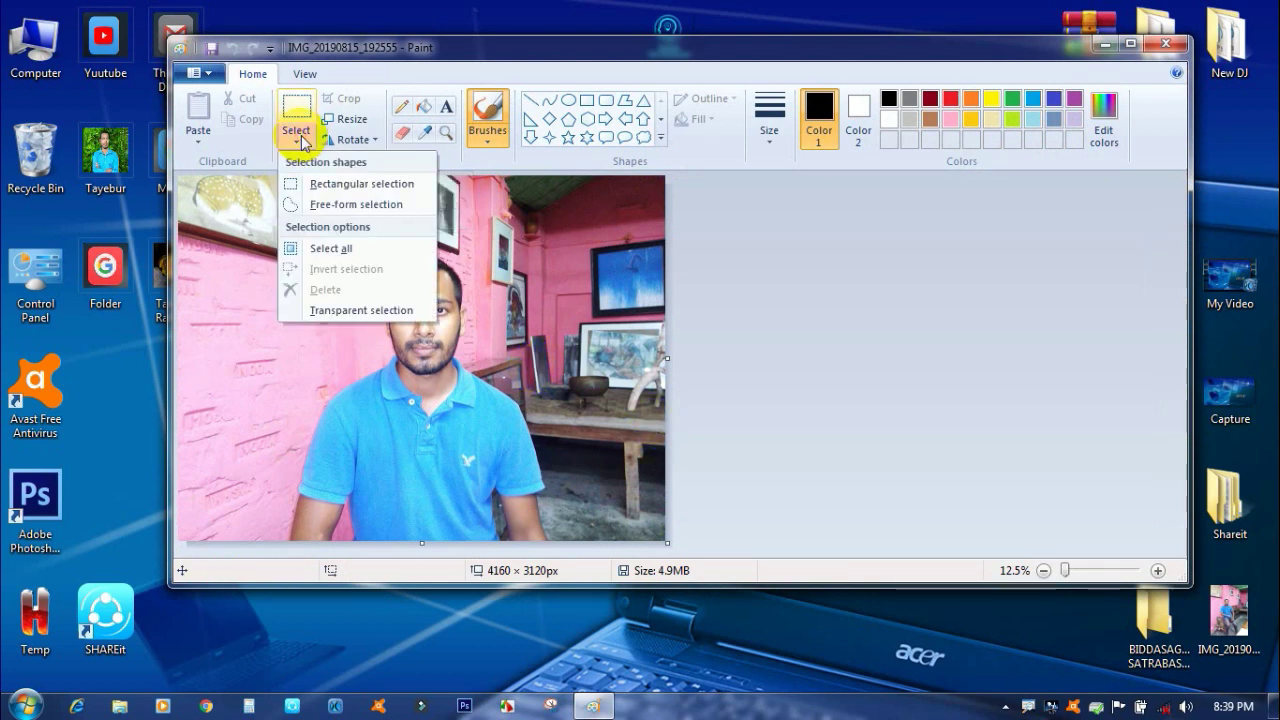
click(352, 186)
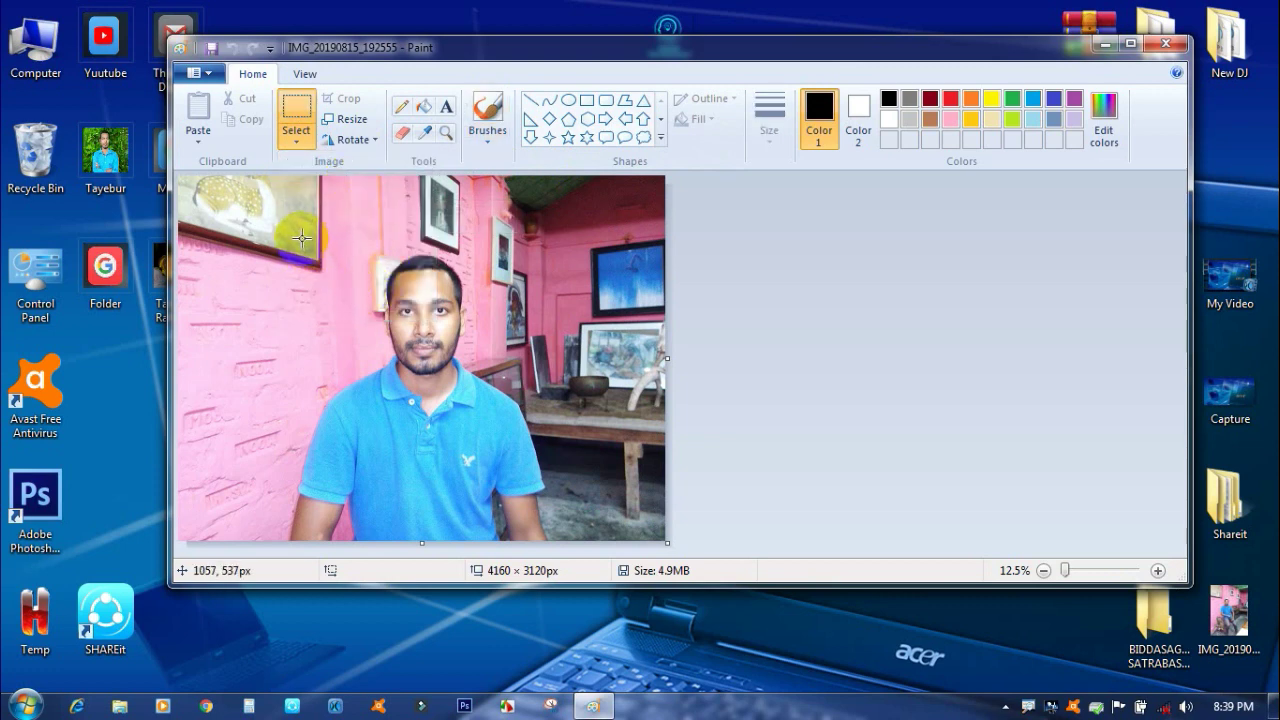
drag(299, 249, 569, 484)
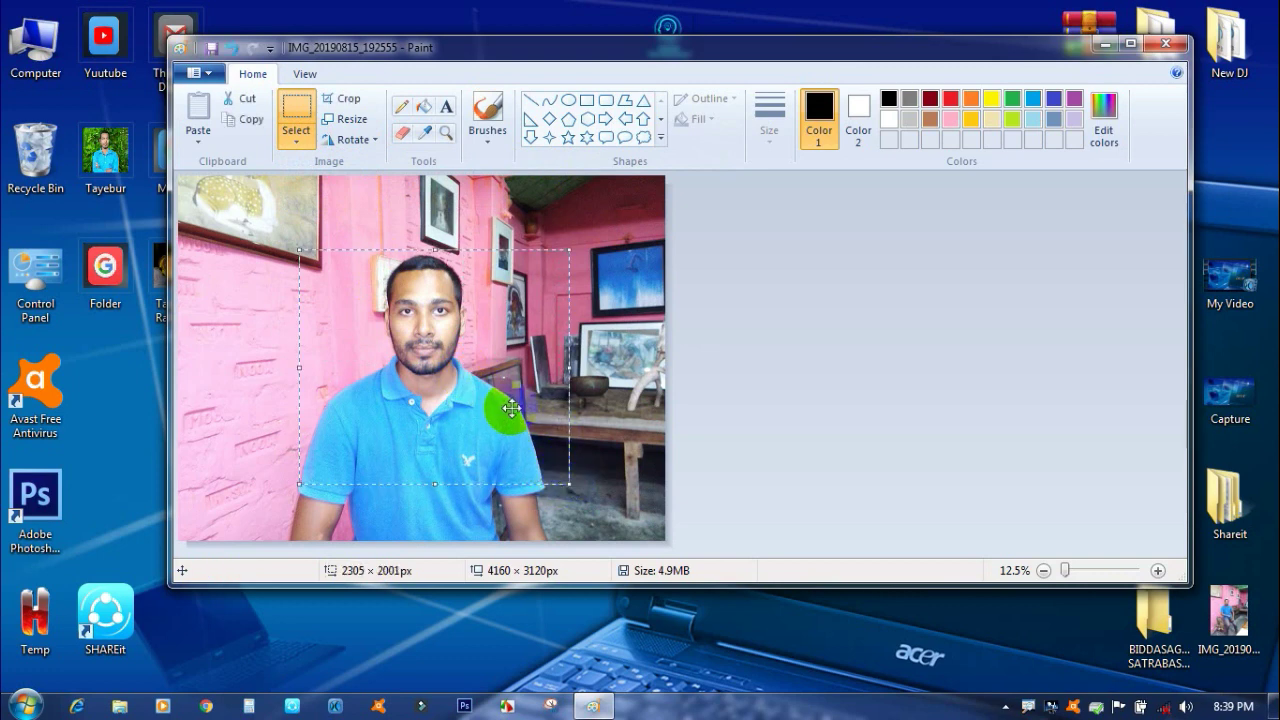
click(340, 102)
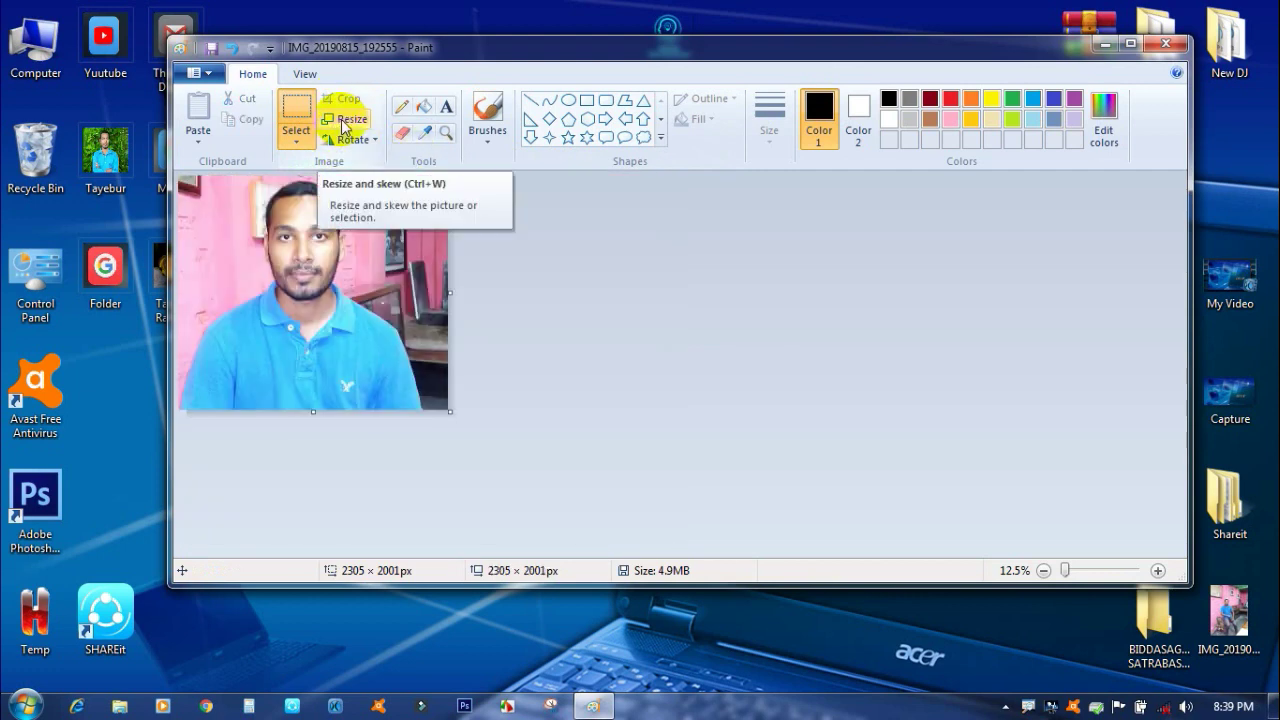
Check the percentage and pixel options for resizing the picture, and accept 100 percent horizontally and vertically.
click(344, 122)
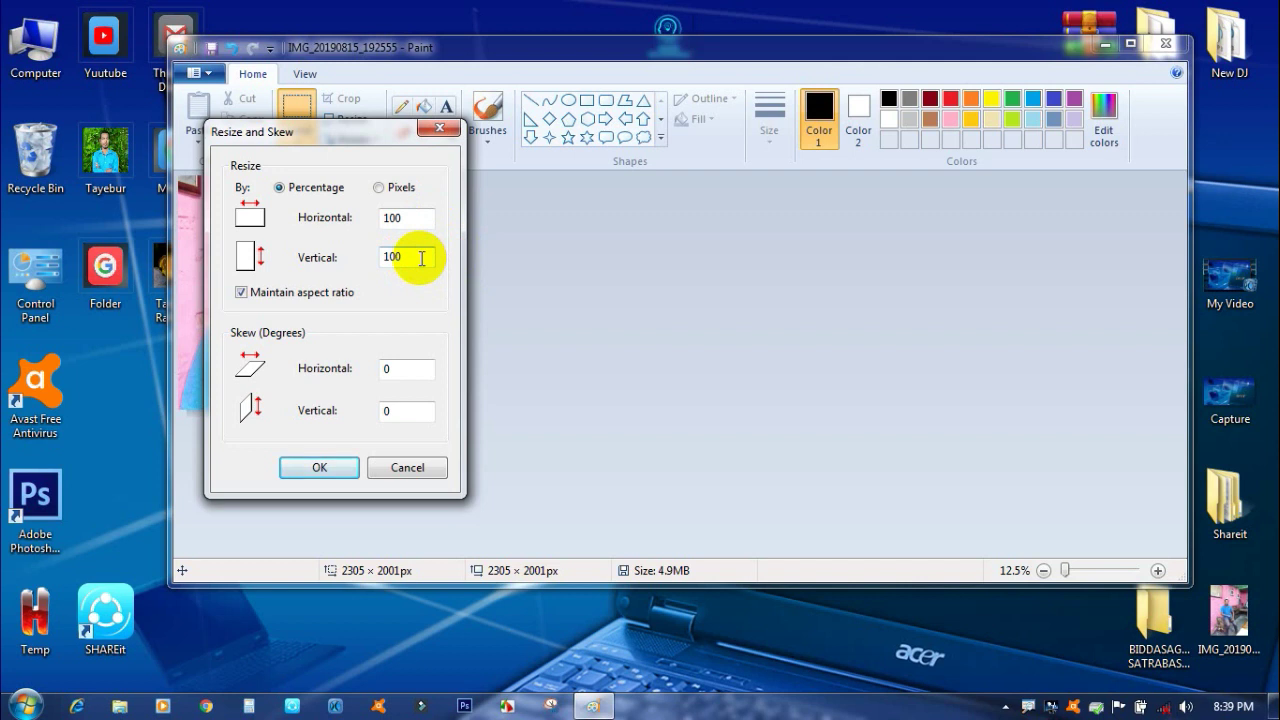
drag(420, 259, 341, 258)
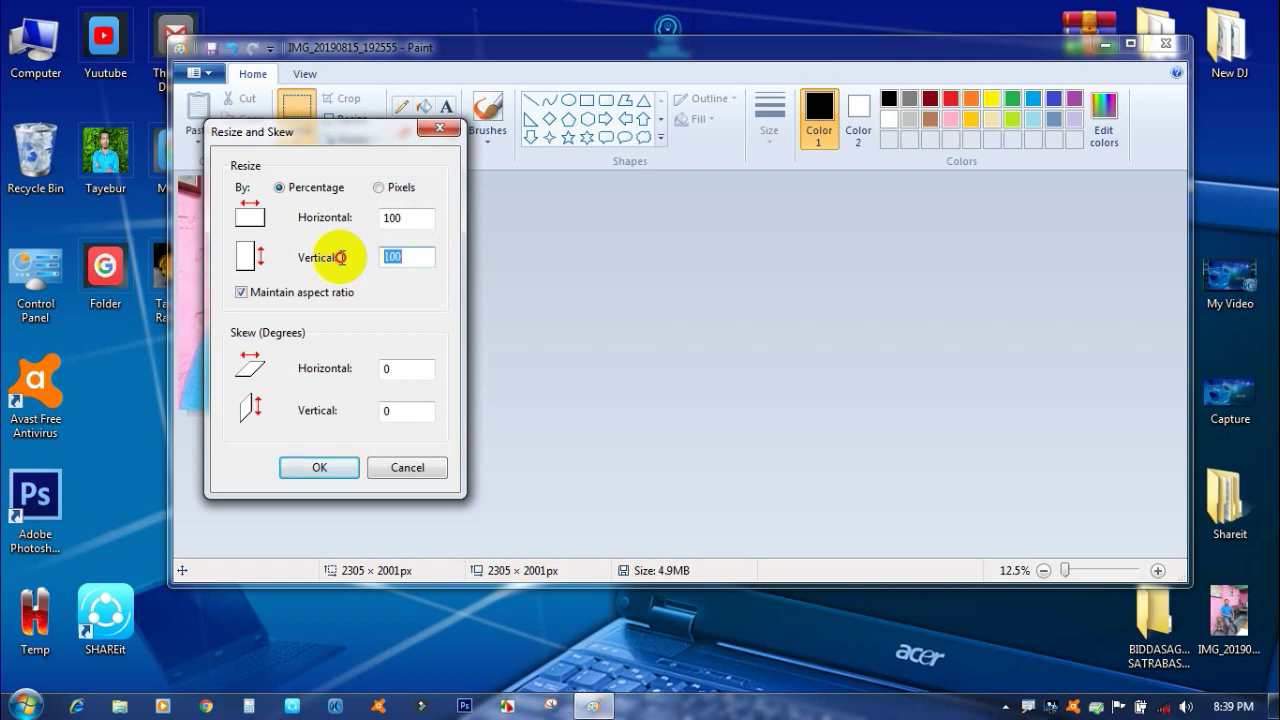
click(379, 187)
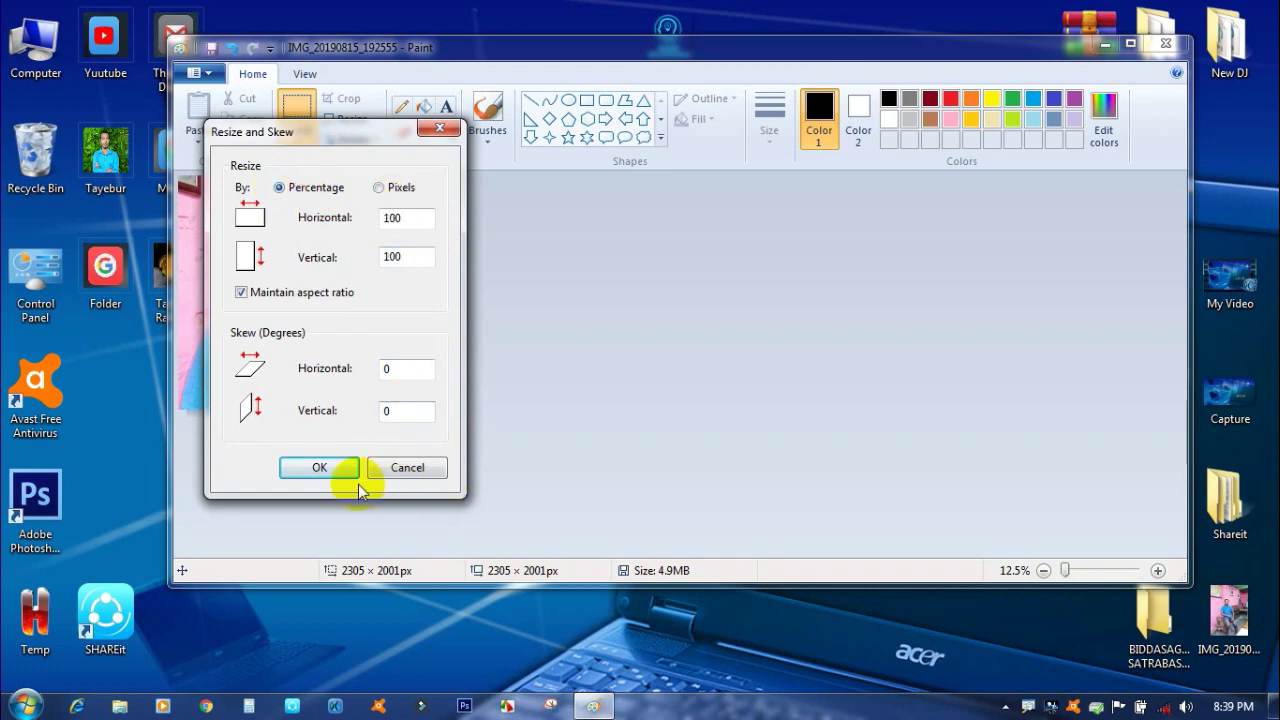
click(320, 470)
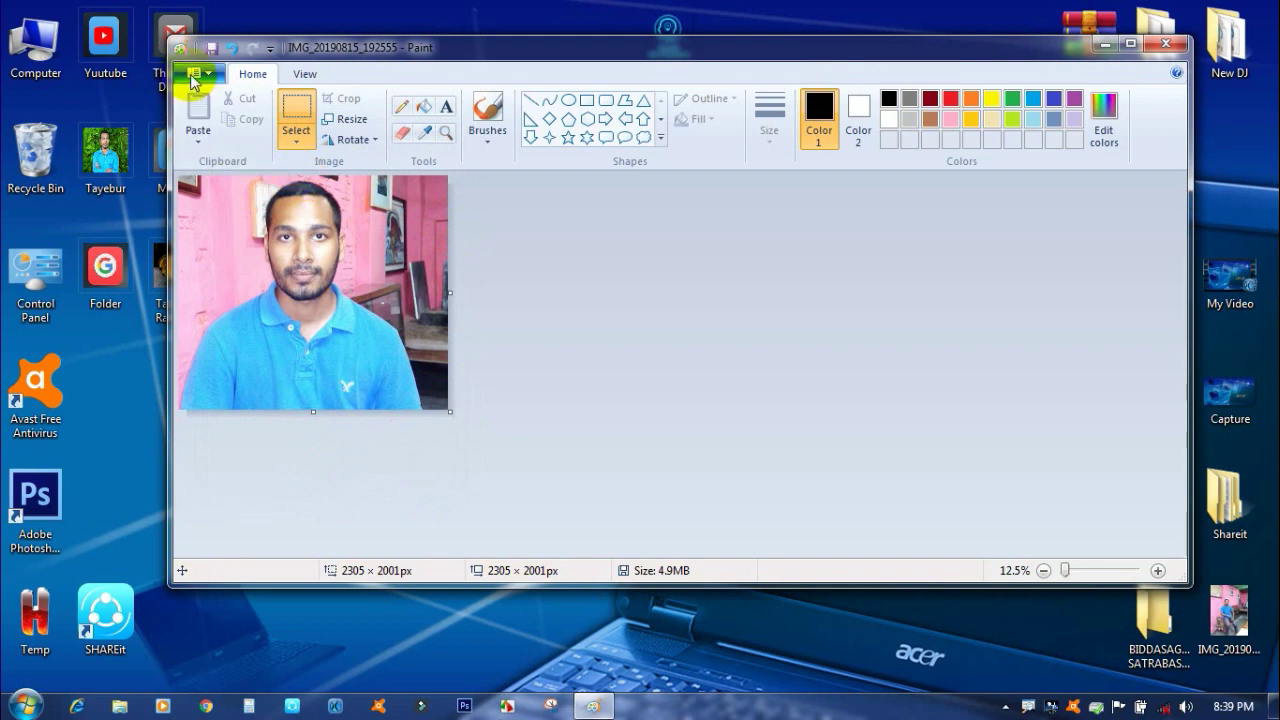
Save the cropped picture to the desktop as "IMG_20190815_192555.ico" in 24-bit Bitmap format and close Paint.
click(193, 80)
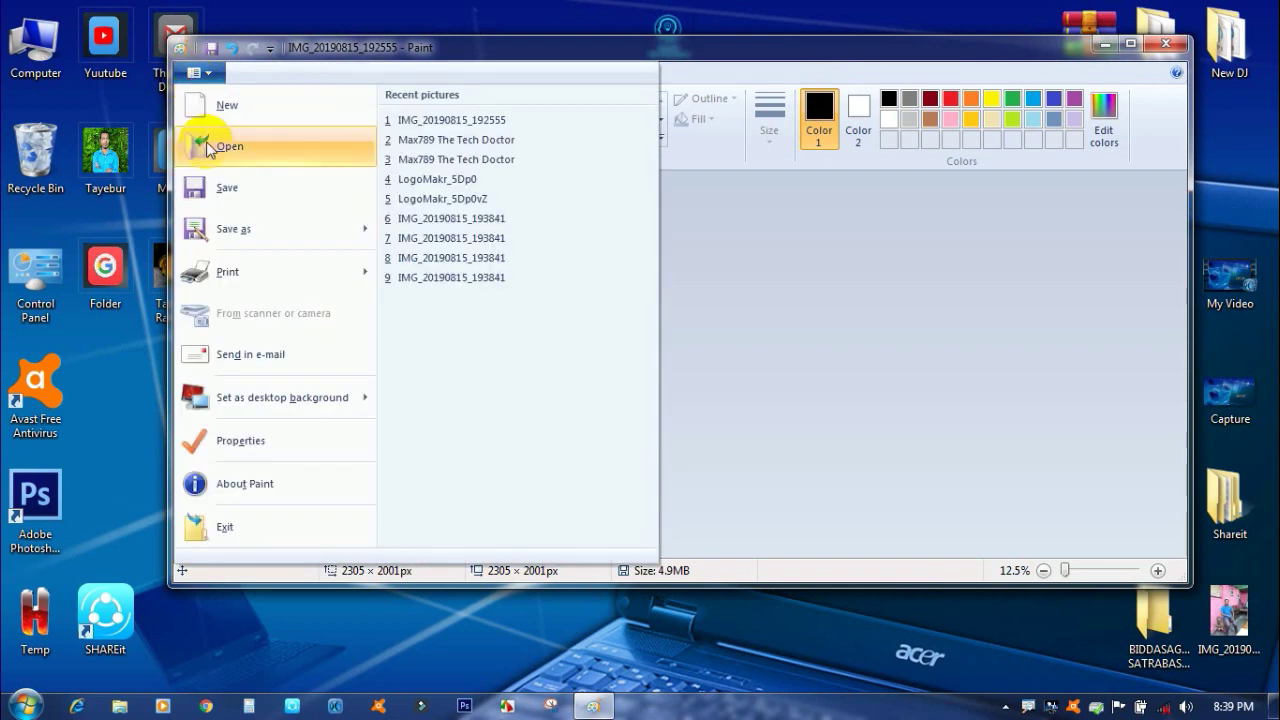
click(223, 232)
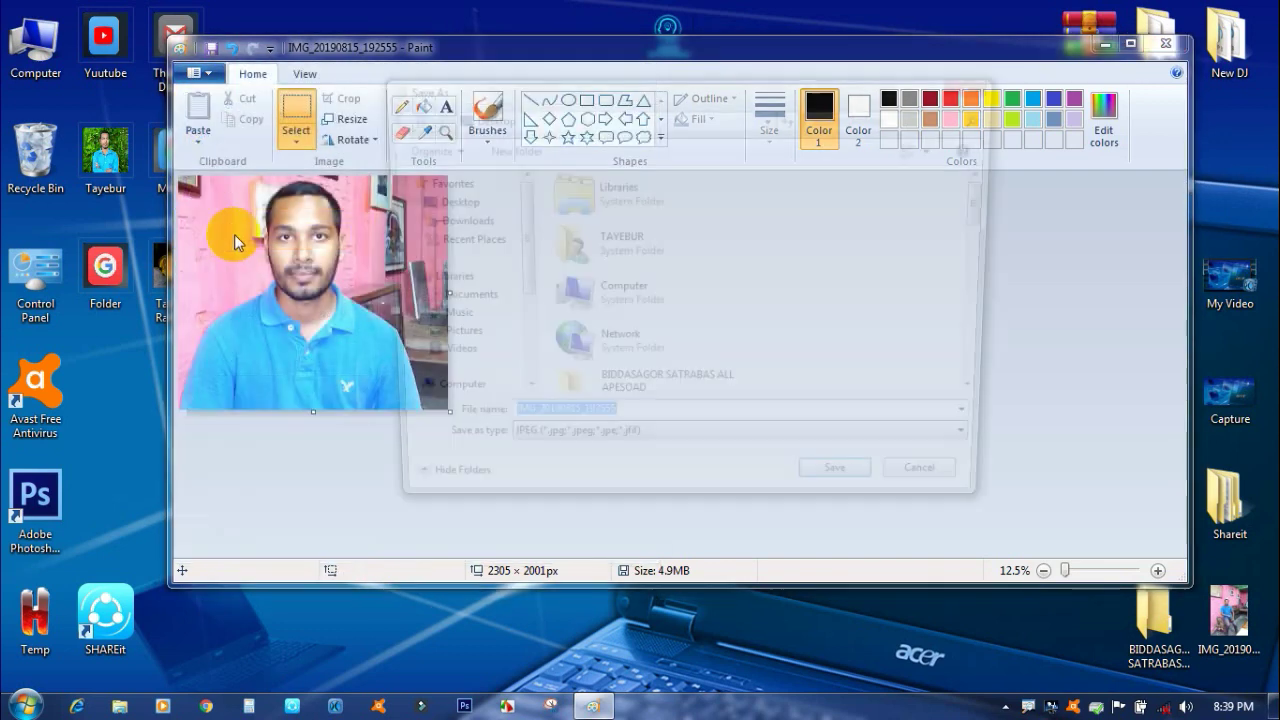
click(640, 451)
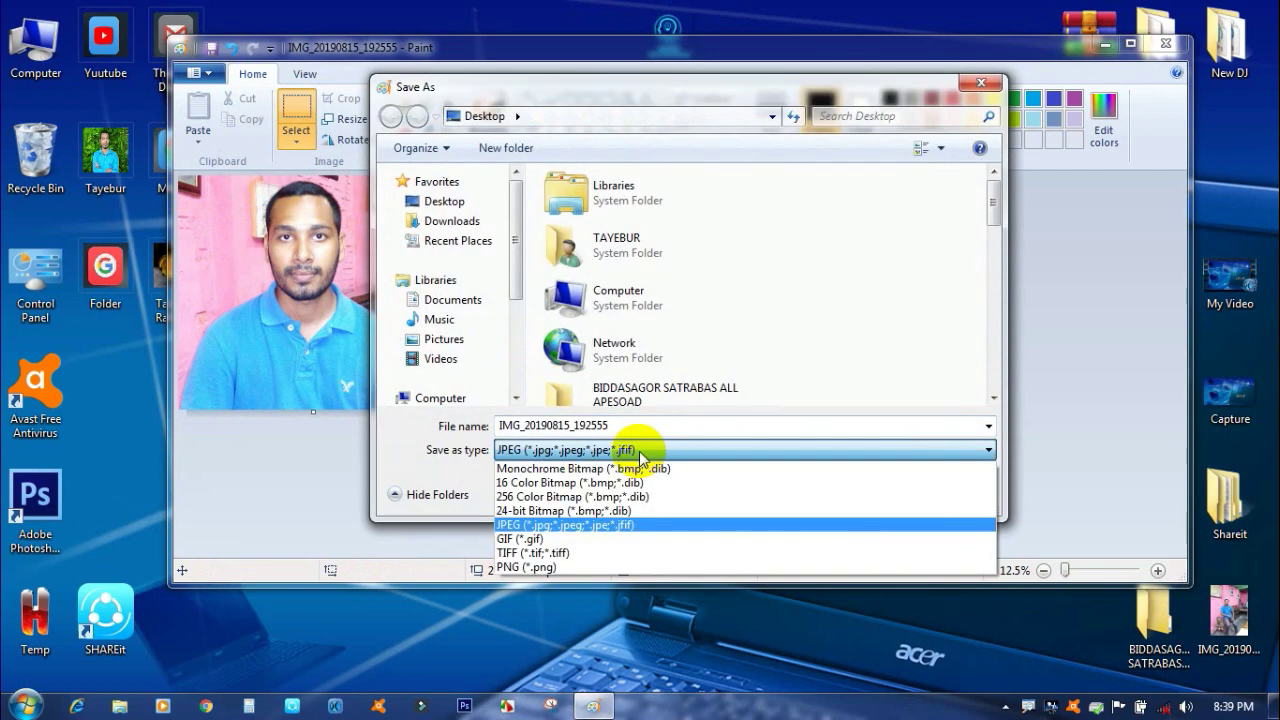
click(606, 510)
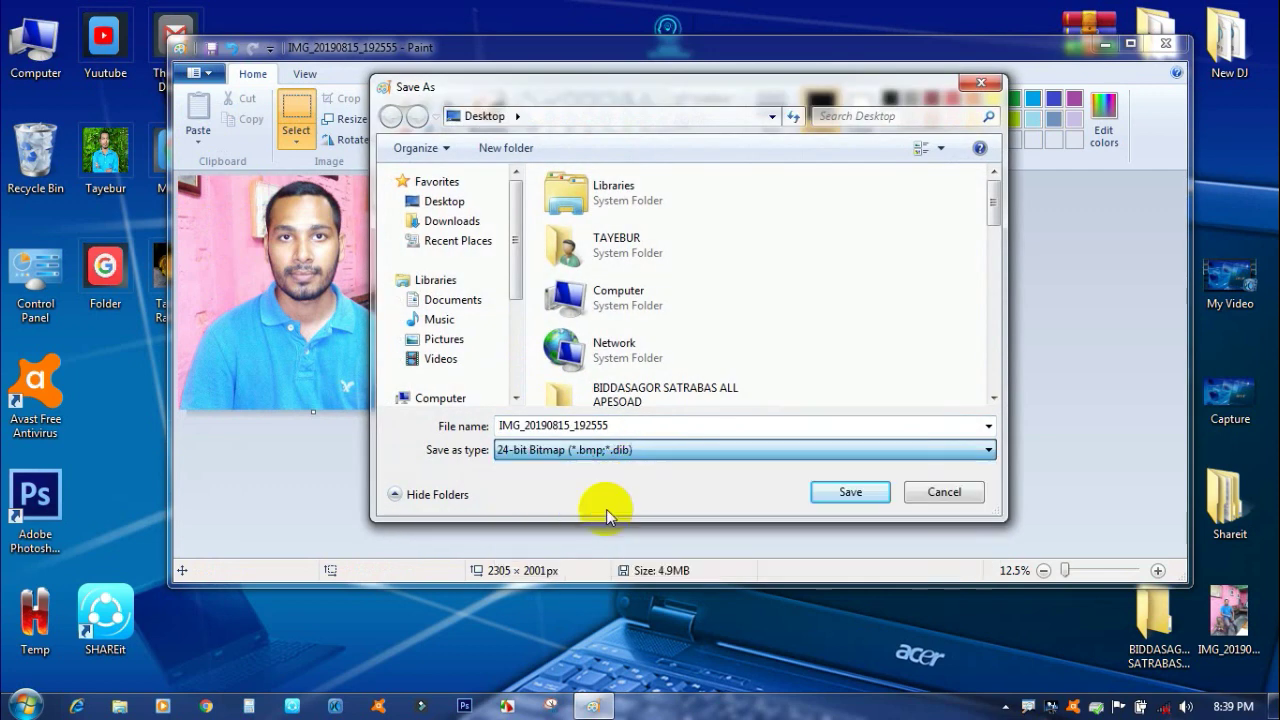
double_click(640, 425)
click(640, 425)
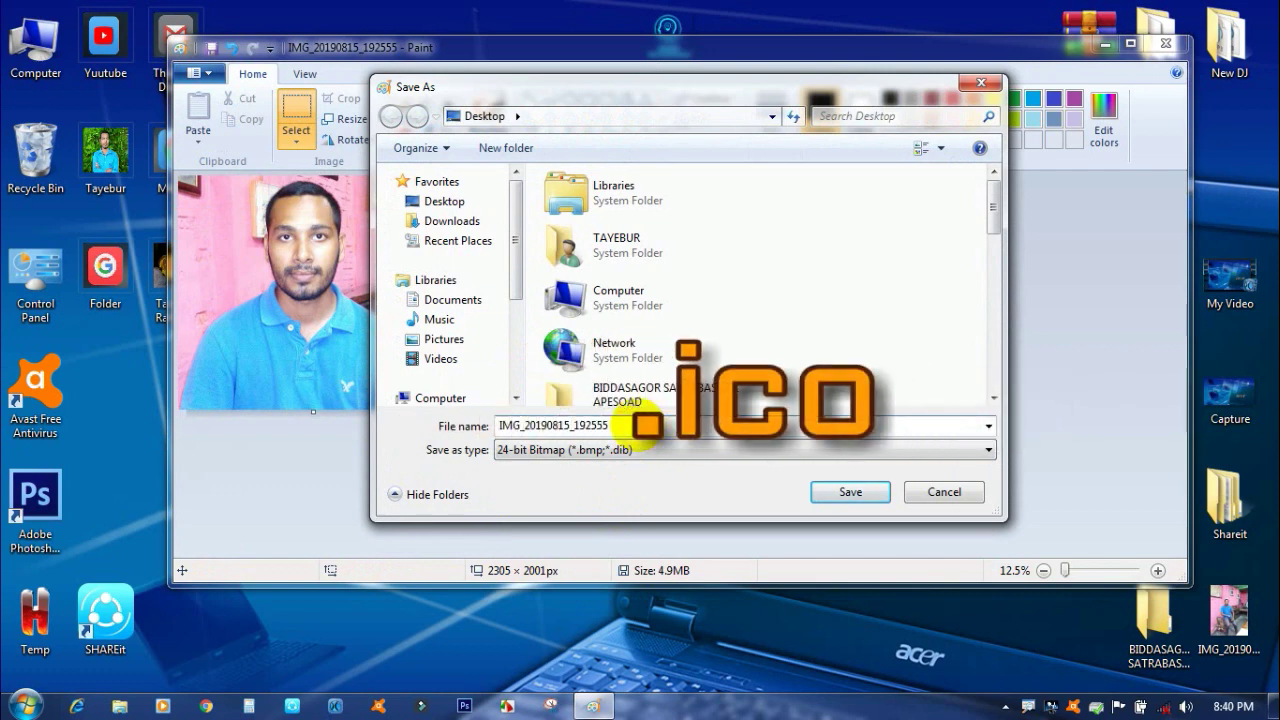
text(.)
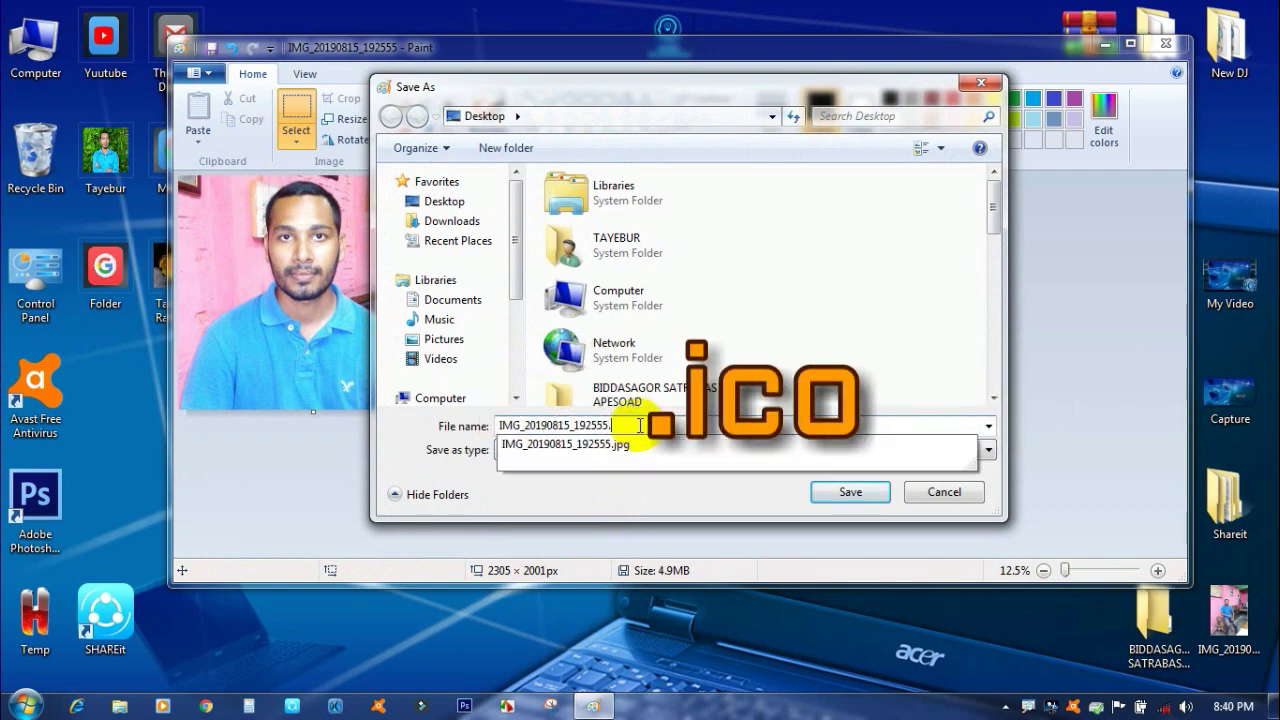
text(ico)
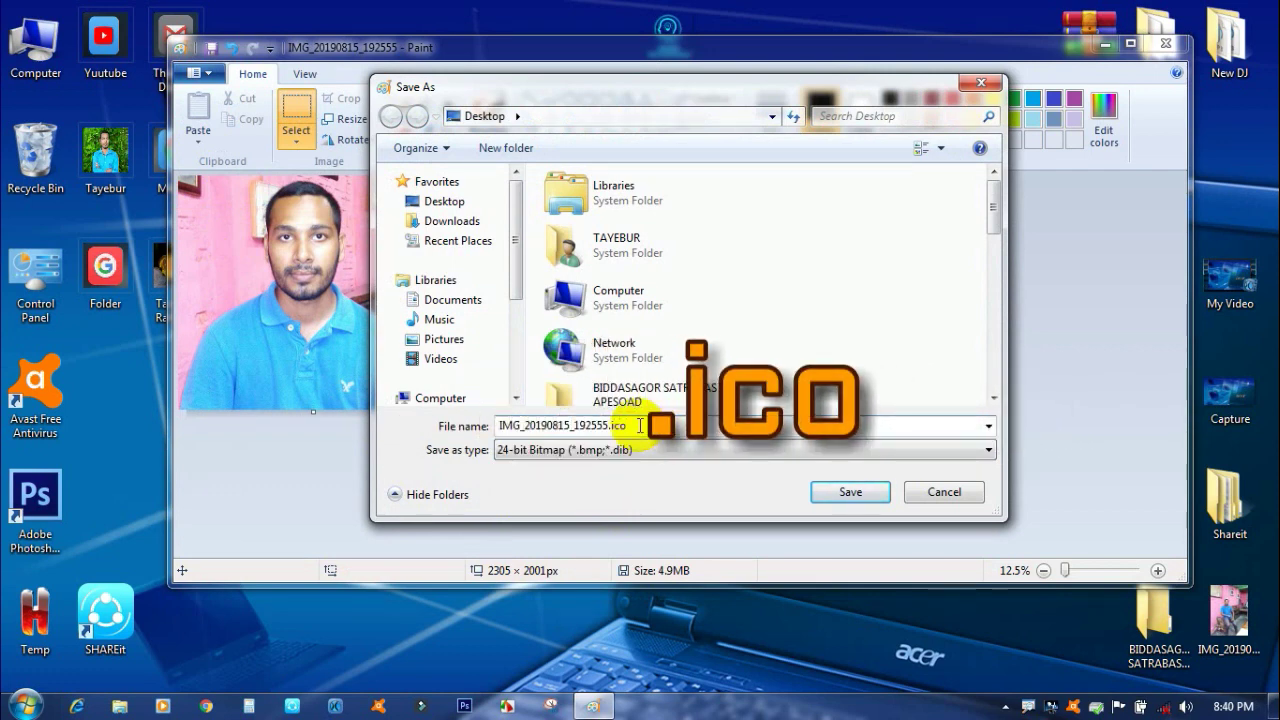
click(836, 492)
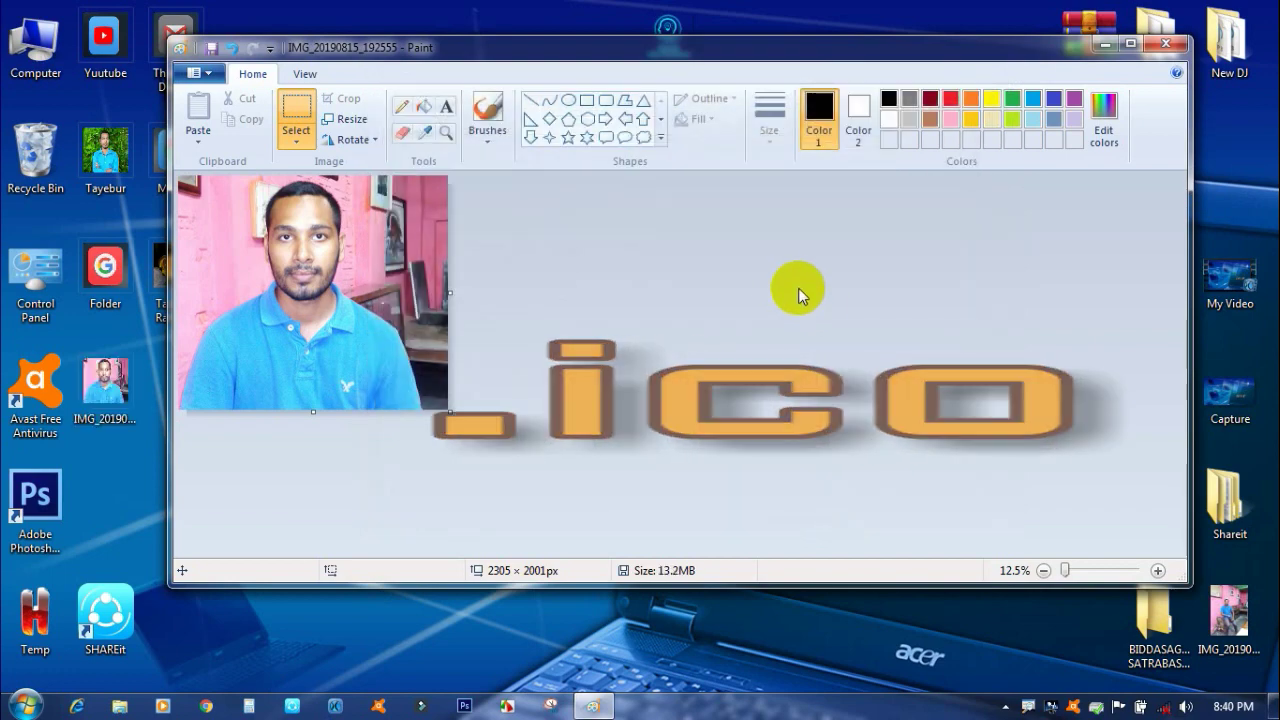
click(1165, 43)
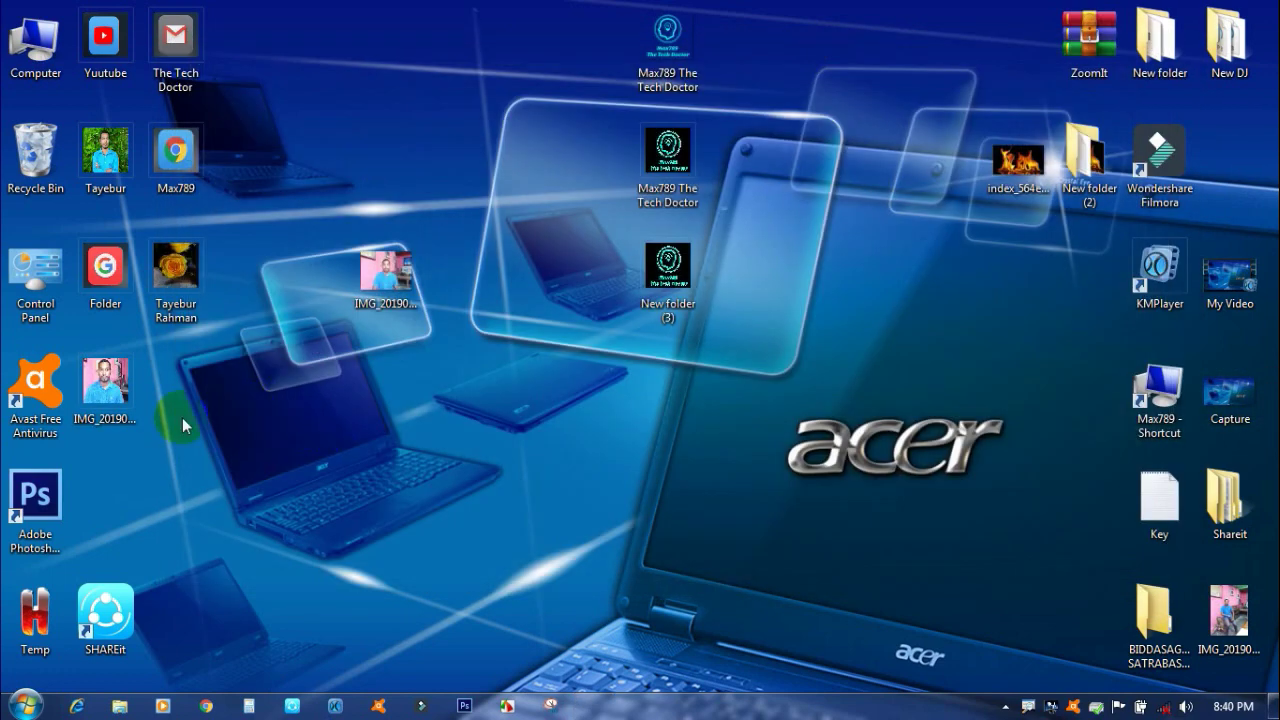
Move the saved IMG_20190815_192555 icon file to an empty desktop spot, and create a new folder on the desktop.
drag(105, 385, 185, 500)
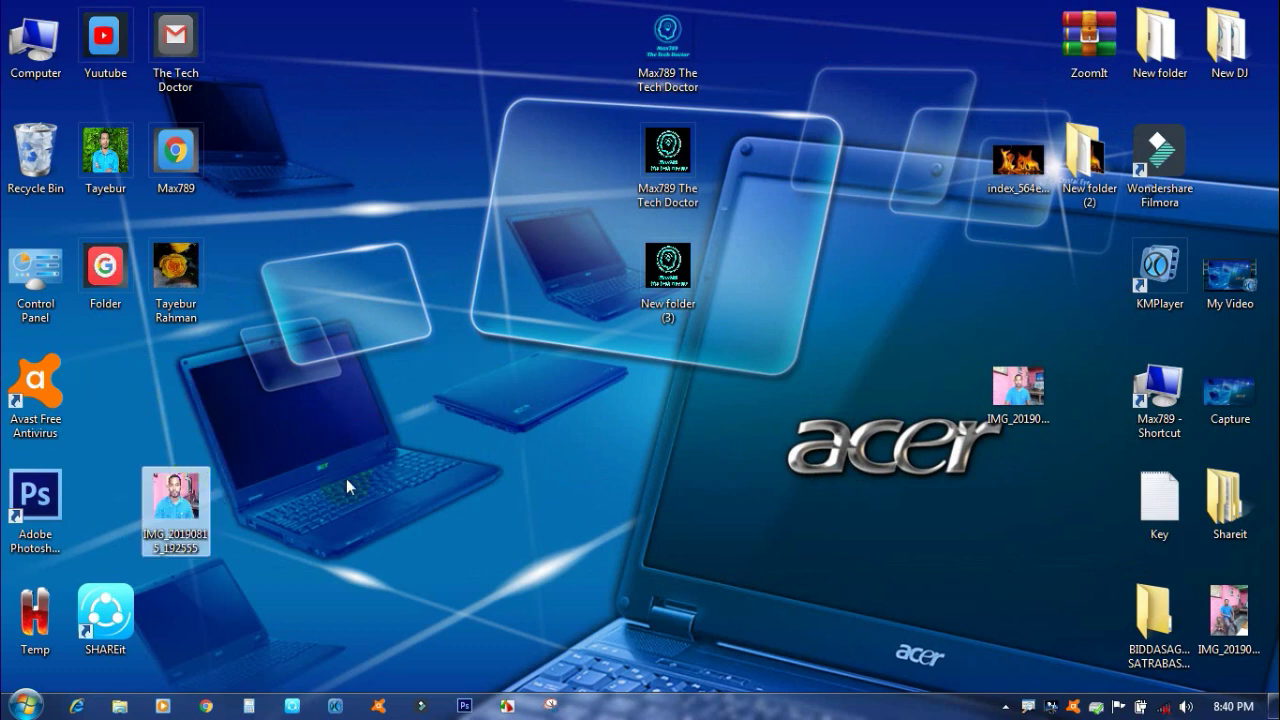
right_click(458, 349)
mouse_move(662, 547)
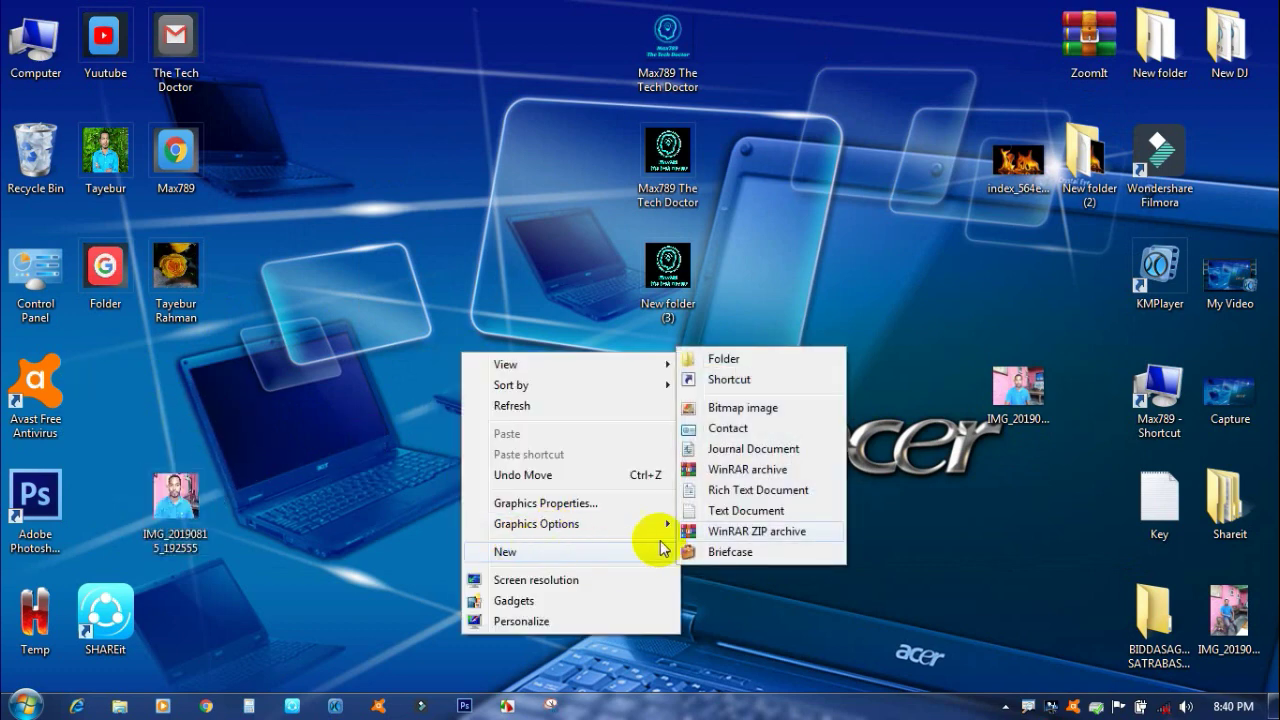
click(723, 359)
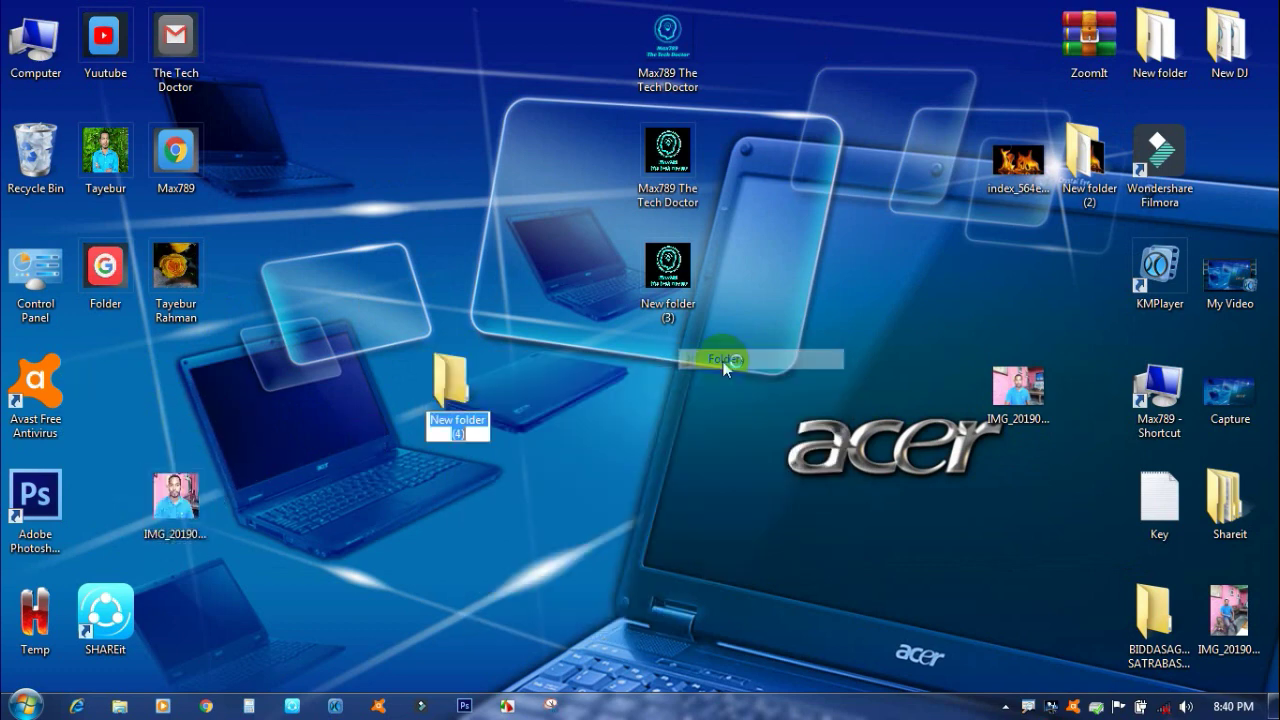
Set the IMG_20190815_192555 icon file from the desktop as the custom icon of New folder (4) and apply the change.
right_click(445, 395)
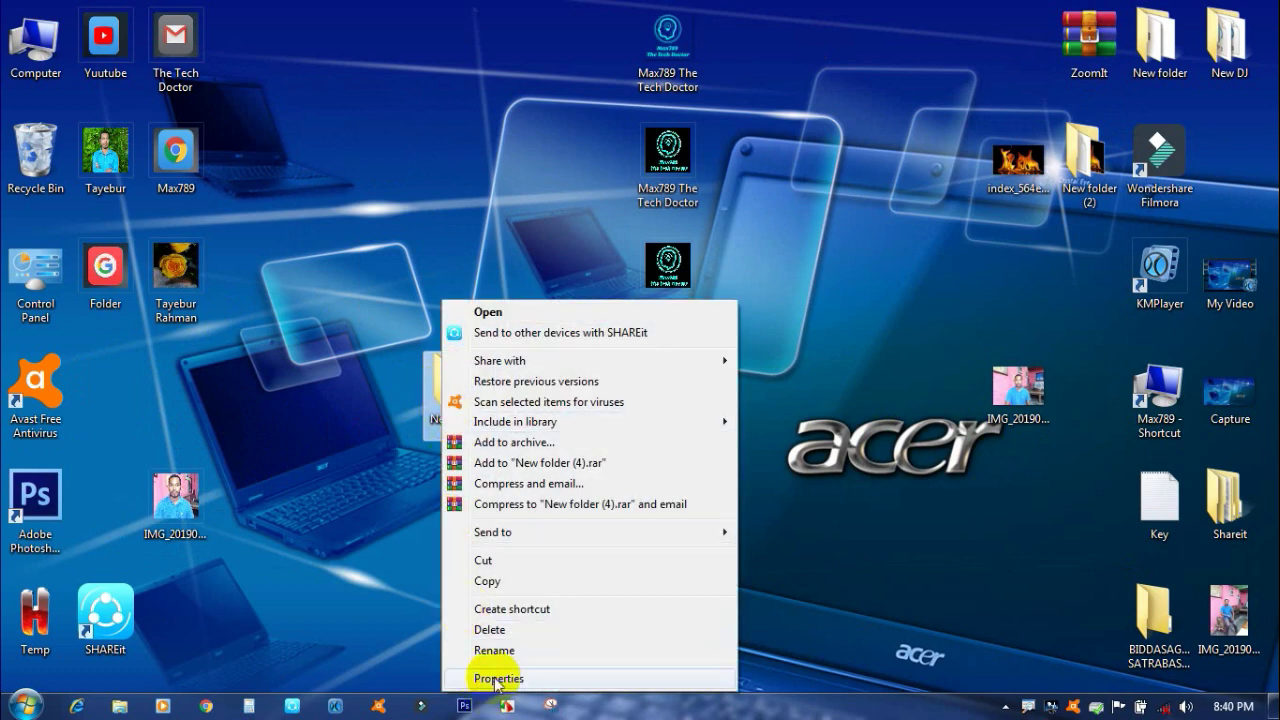
click(477, 675)
click(710, 277)
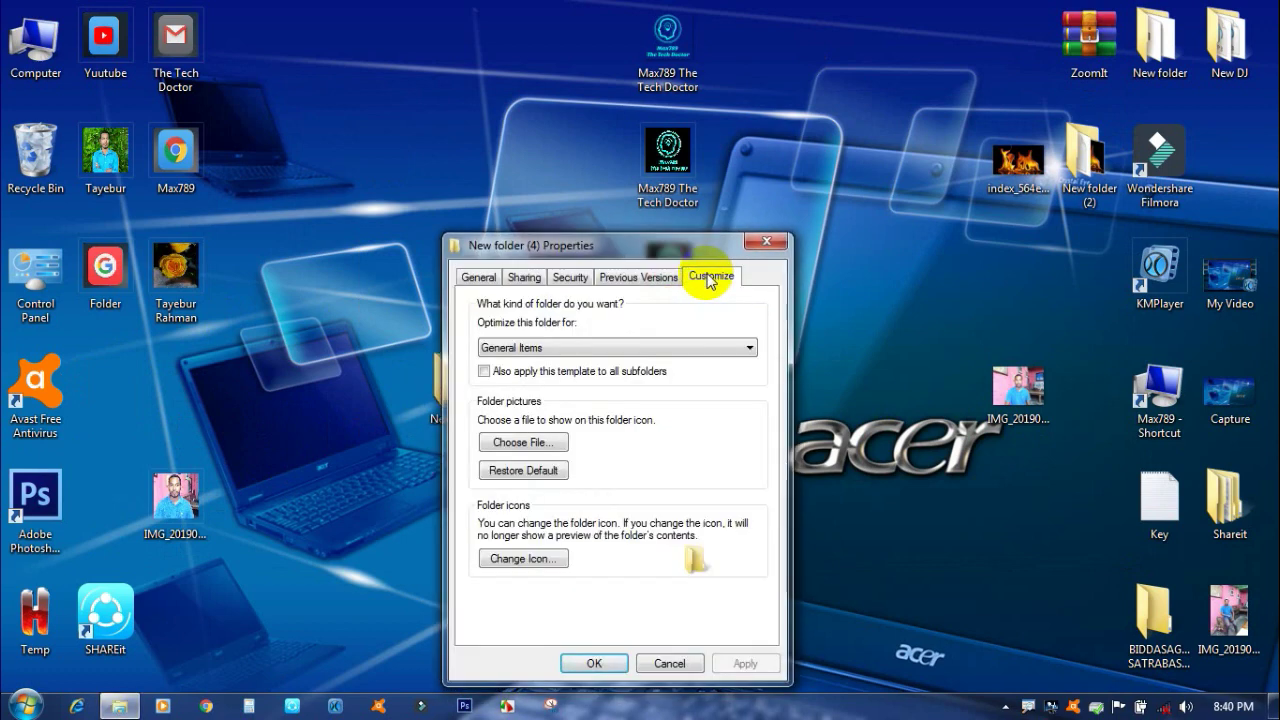
click(537, 564)
click(749, 389)
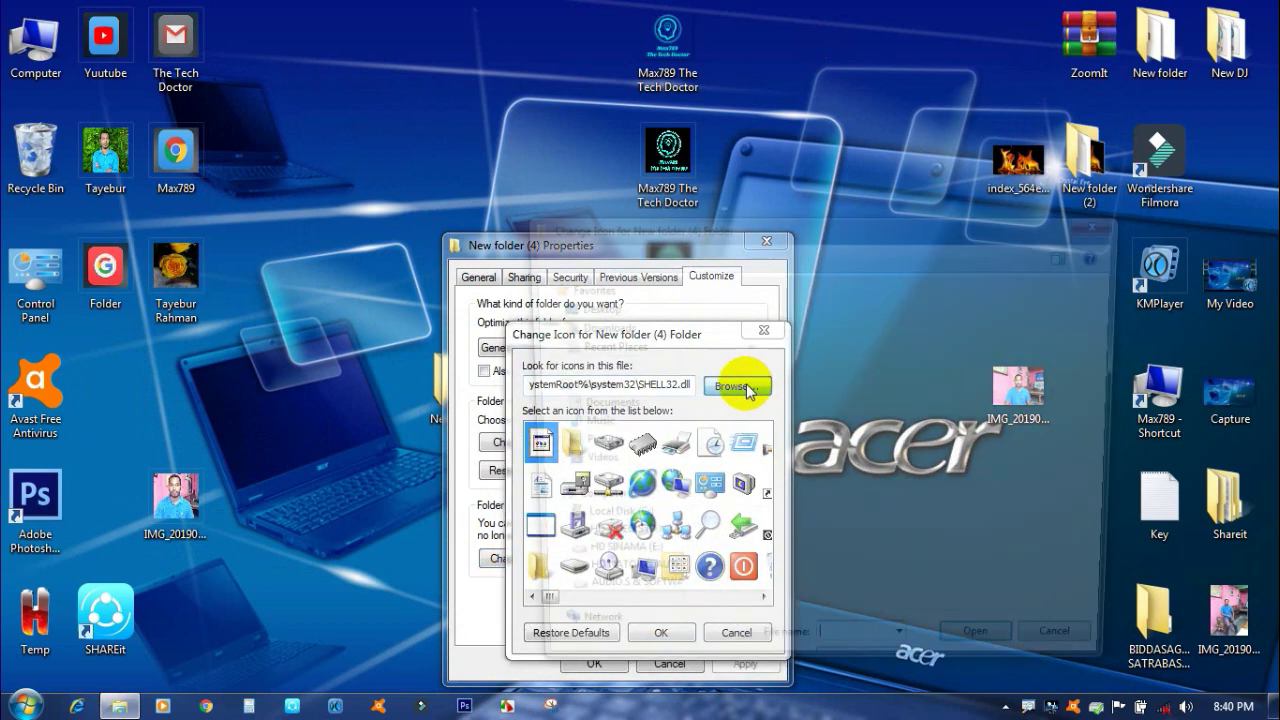
click(580, 340)
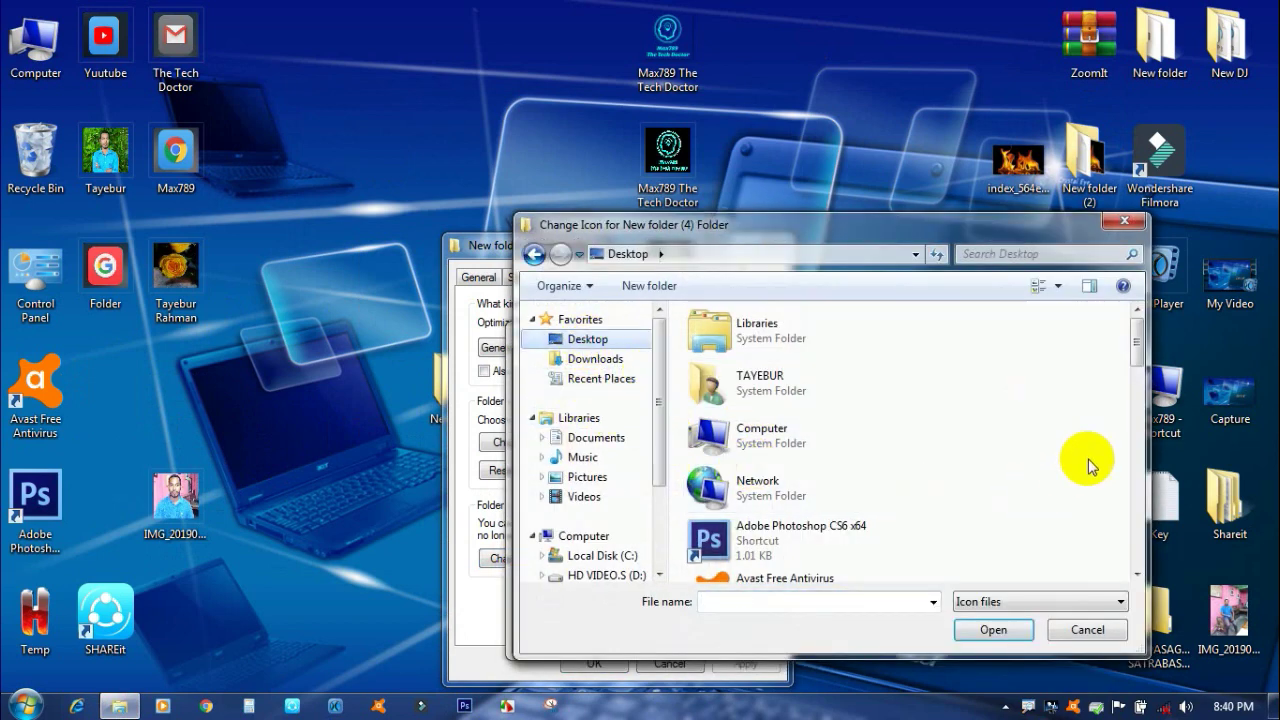
drag(1138, 345, 1158, 526)
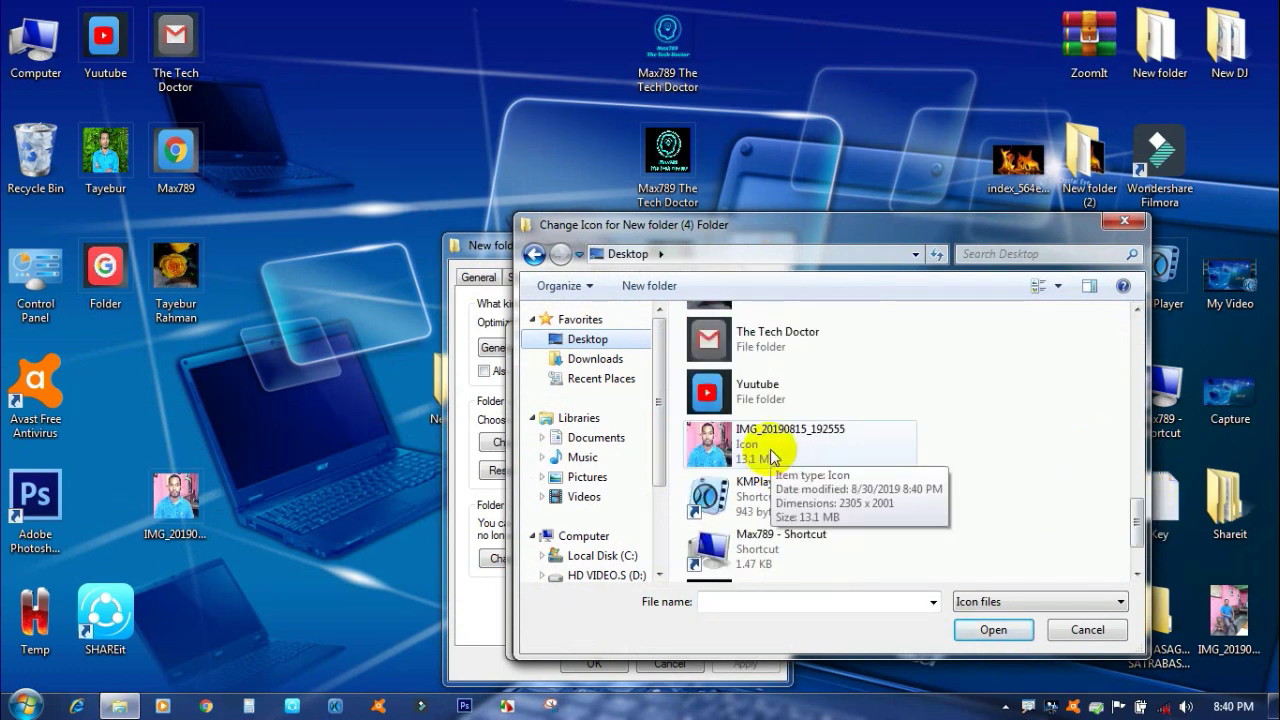
click(770, 450)
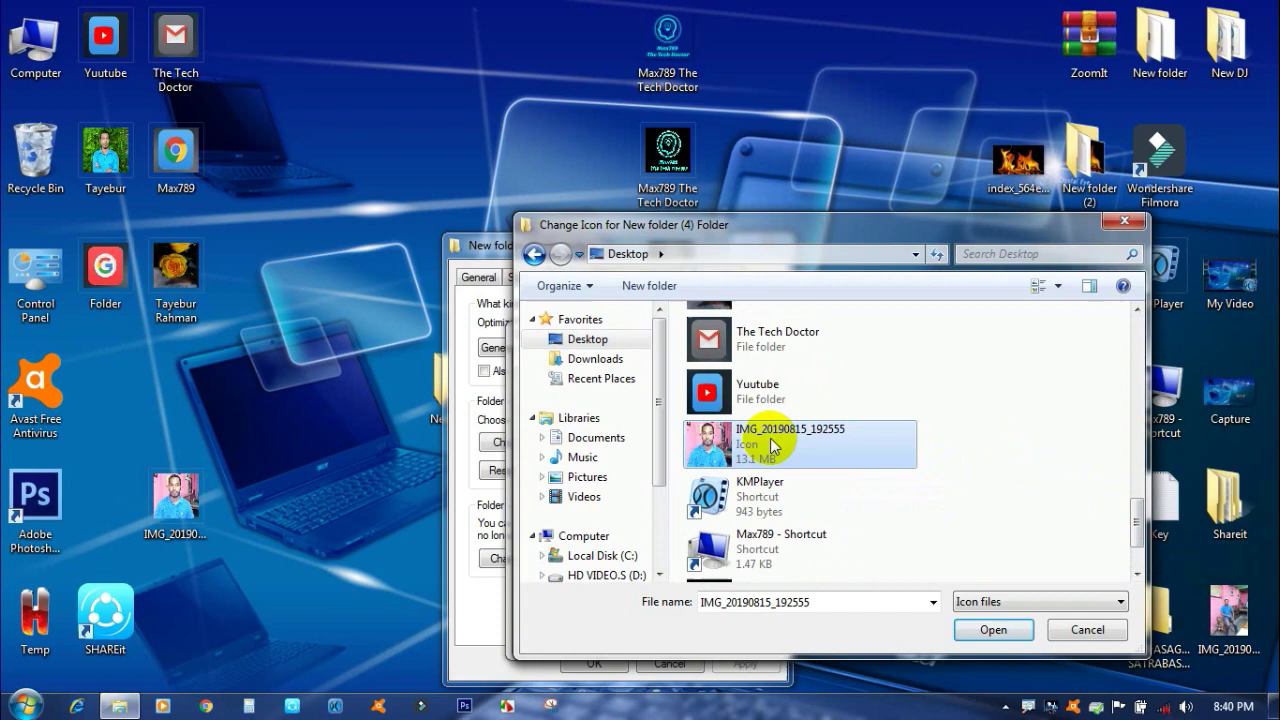
click(998, 631)
click(680, 632)
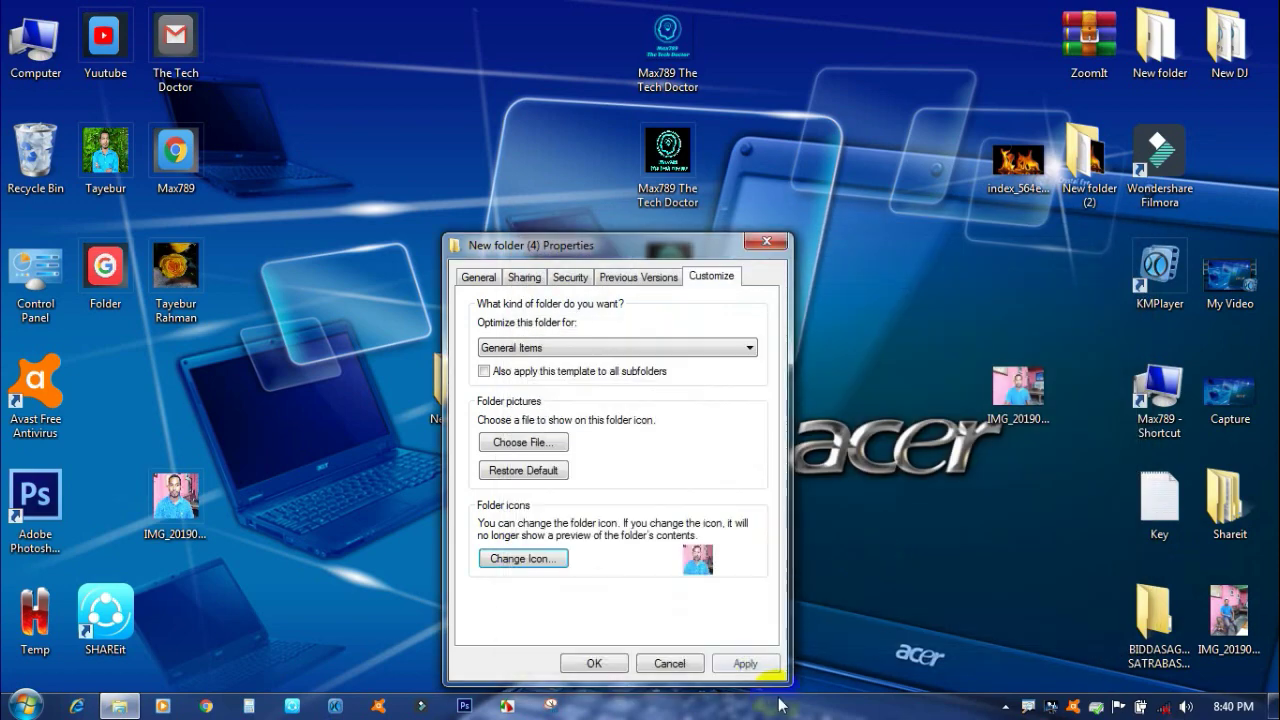
click(745, 664)
click(594, 664)
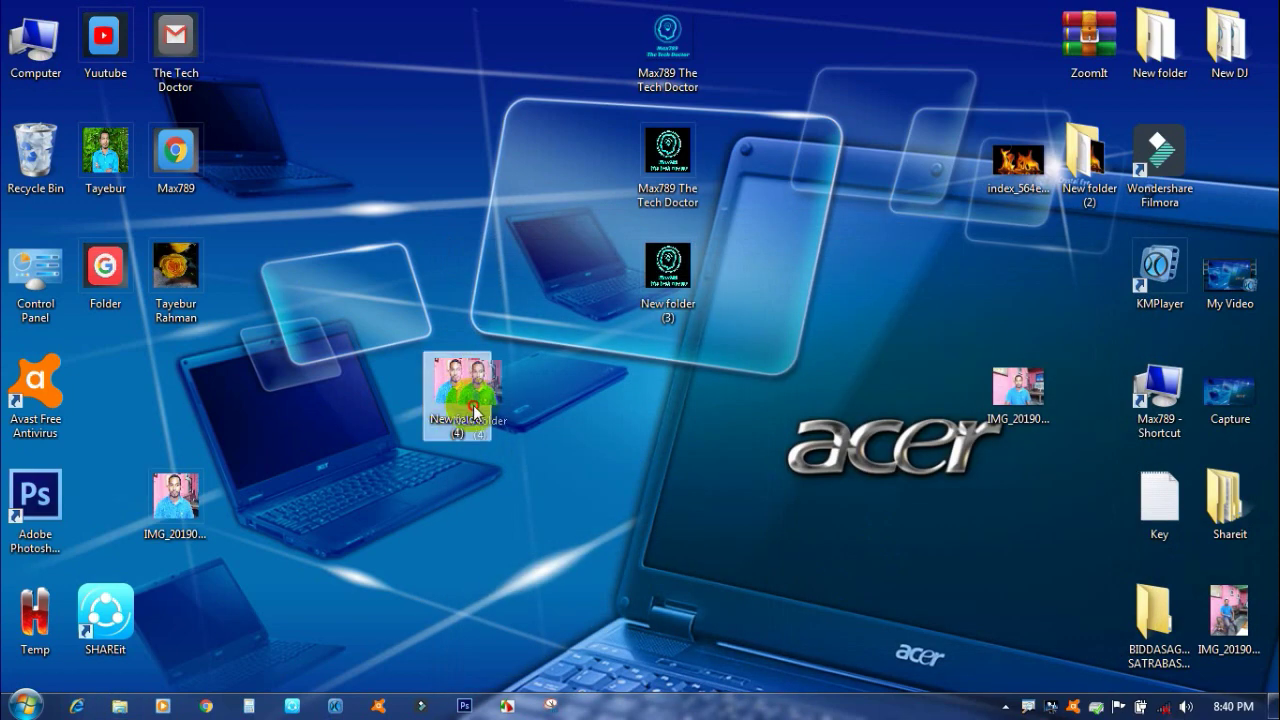
Move the IMG_20190815_192555 icon file and New folder (4) to separate empty spots on the desktop, and open the folder.
drag(176, 497, 808, 497)
drag(452, 444, 290, 424)
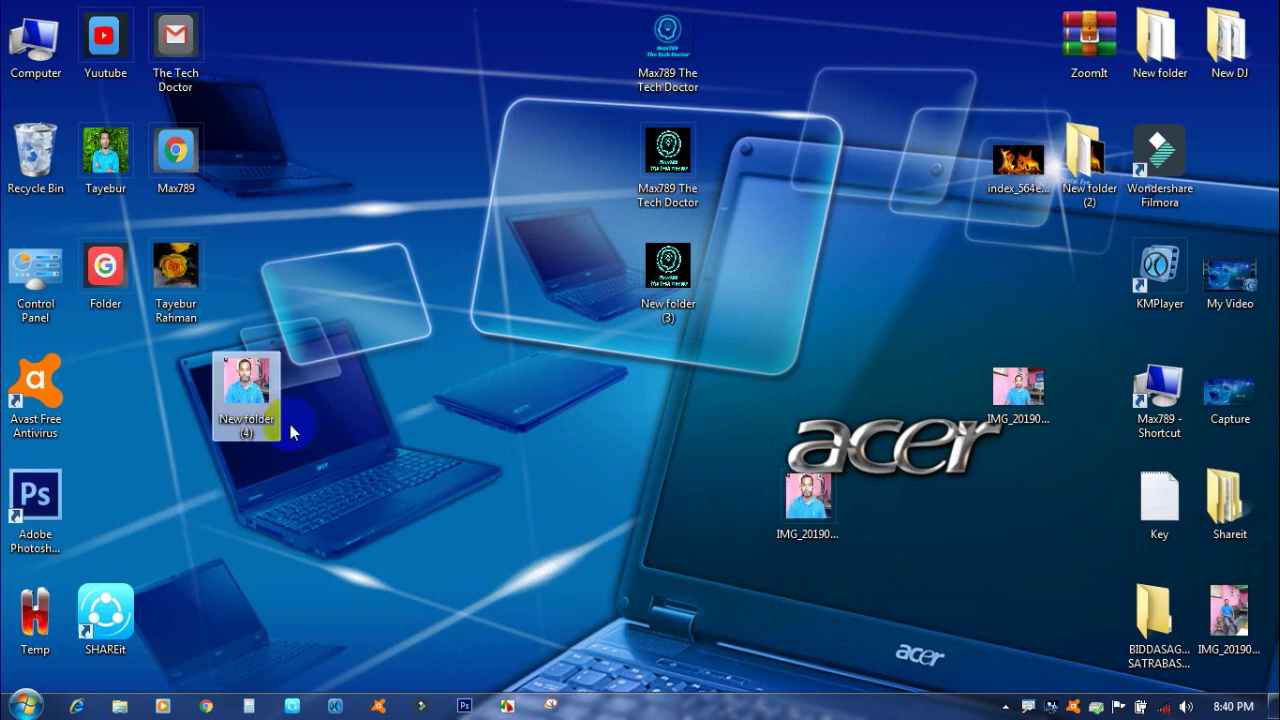
double_click(238, 395)
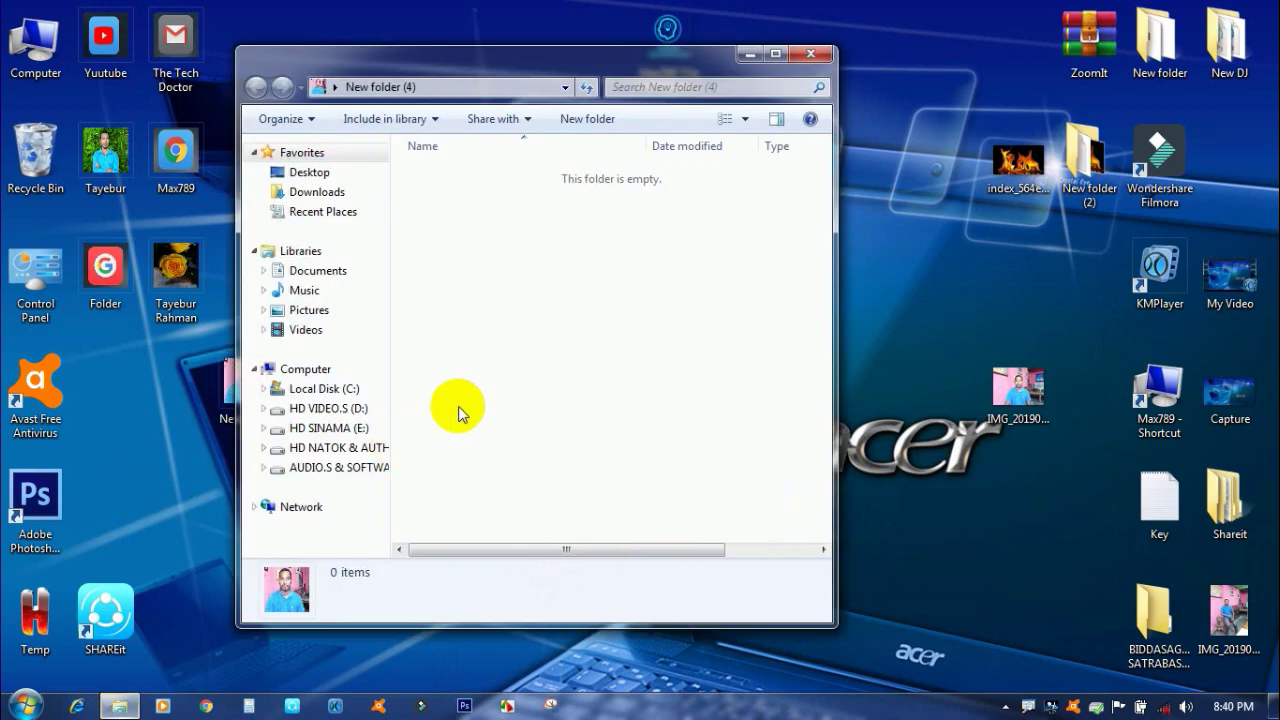
Move the Capture image from the desktop into New folder (4), open it there to check it, and close the viewer.
drag(558, 64, 438, 105)
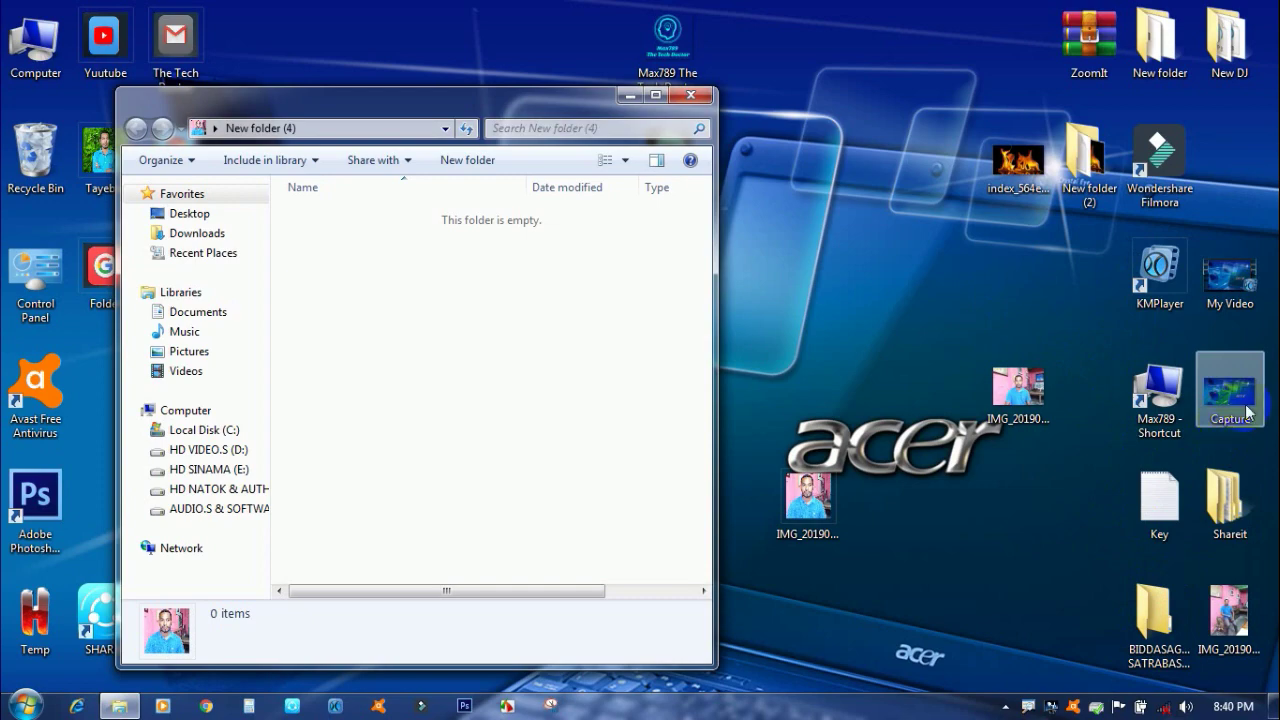
drag(1236, 418, 352, 251)
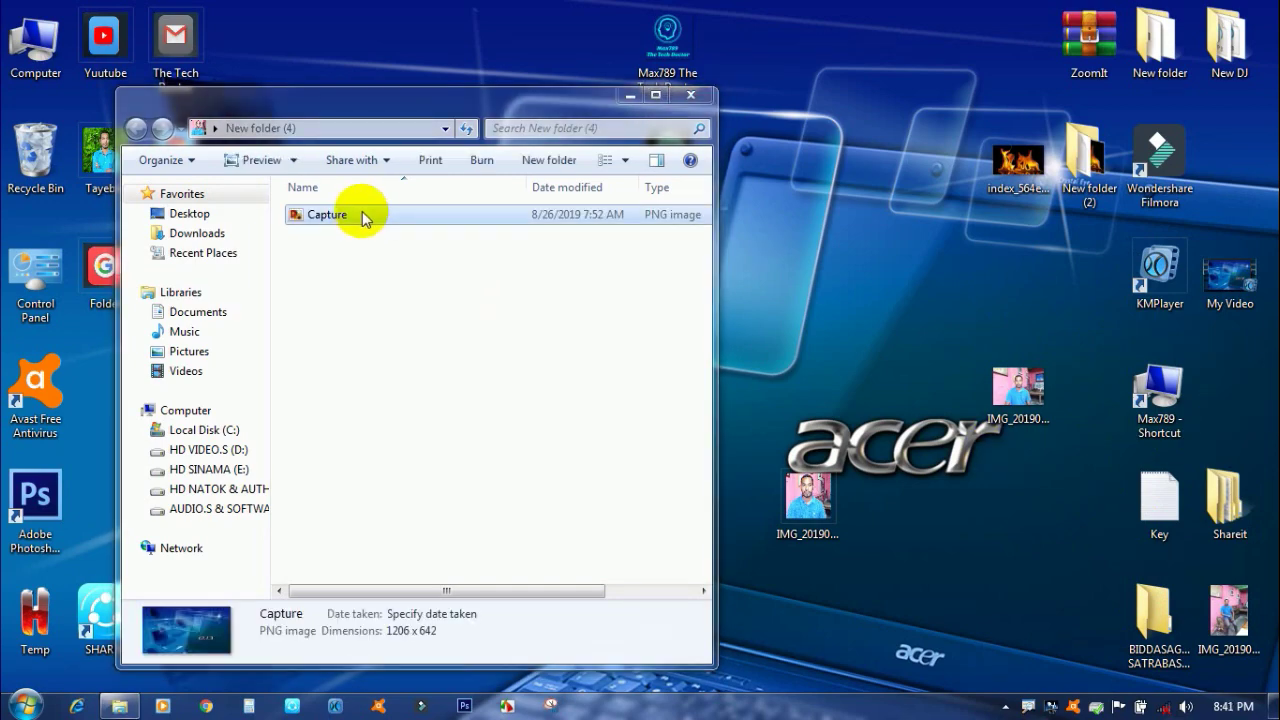
double_click(357, 222)
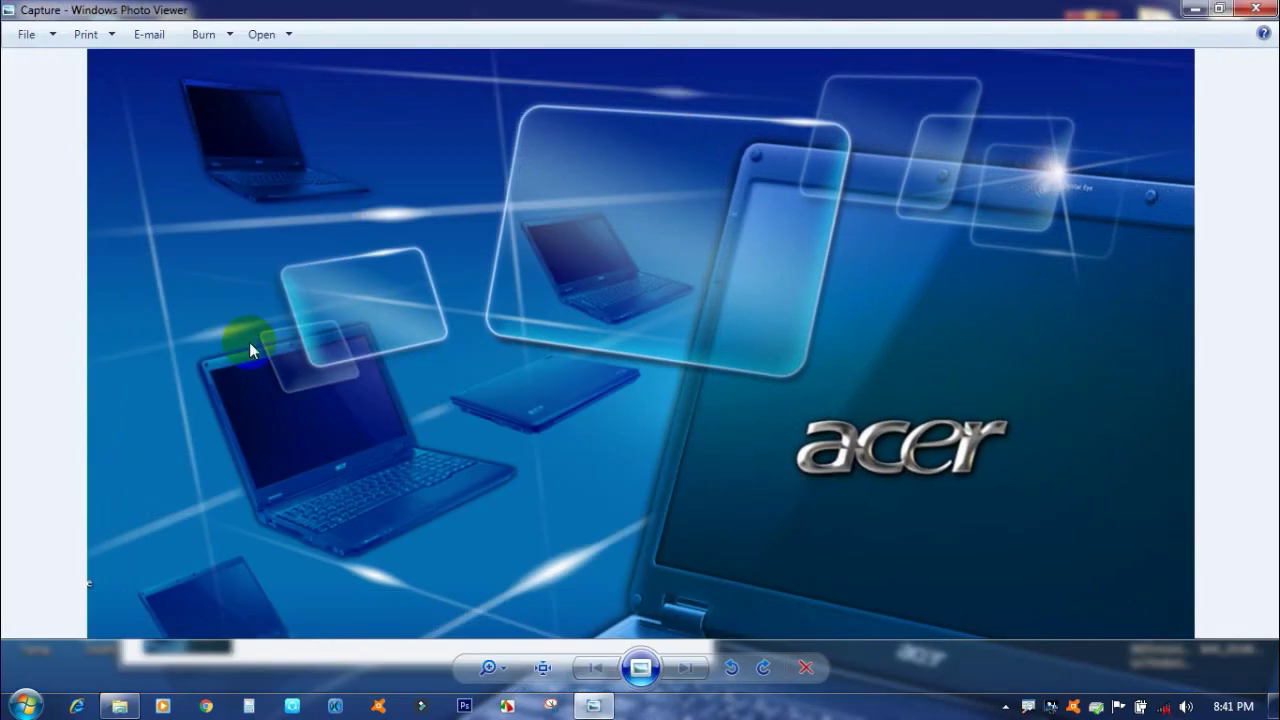
click(1256, 8)
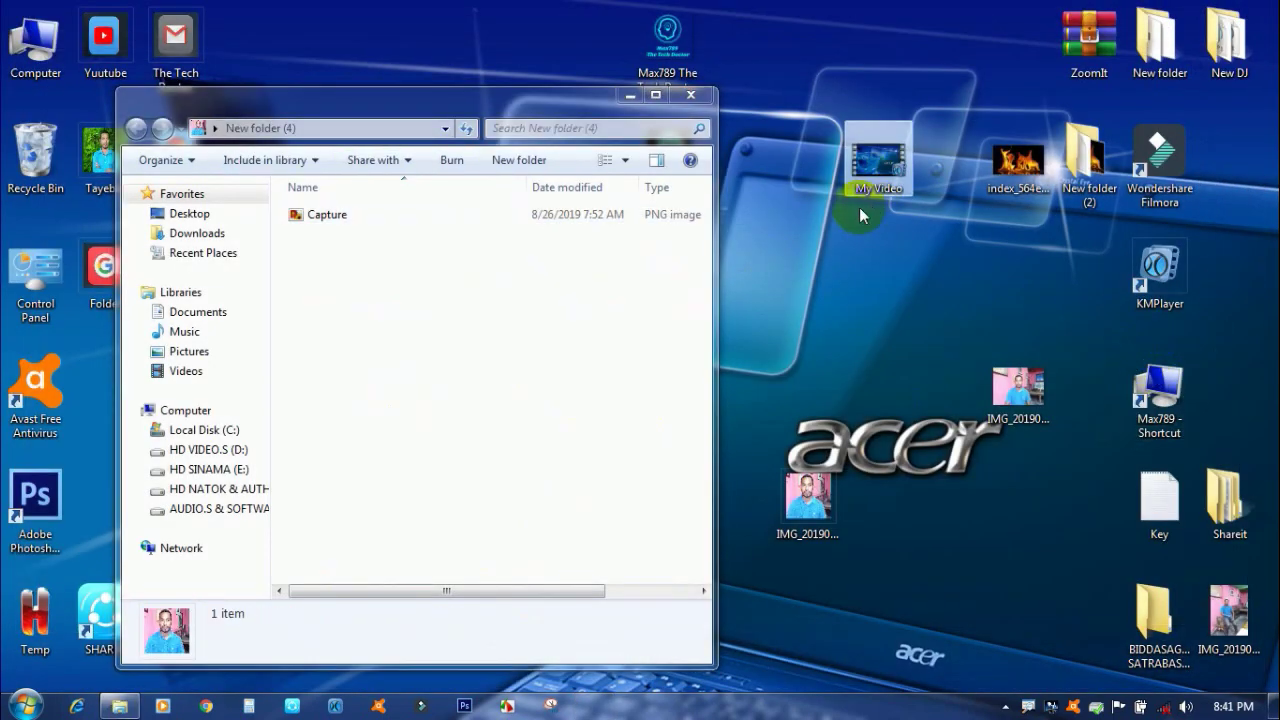
Move the My Video file from the desktop into New folder (4) and play it from there.
drag(860, 185, 430, 393)
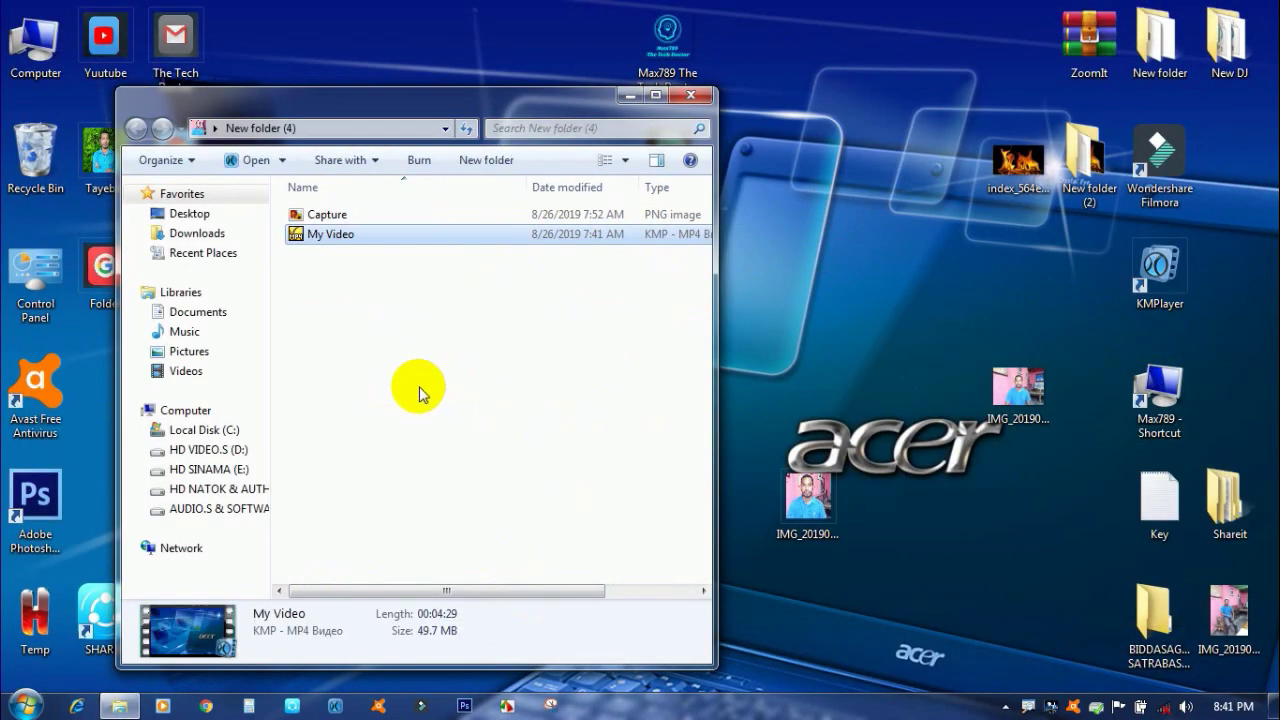
right_click(415, 338)
click(476, 412)
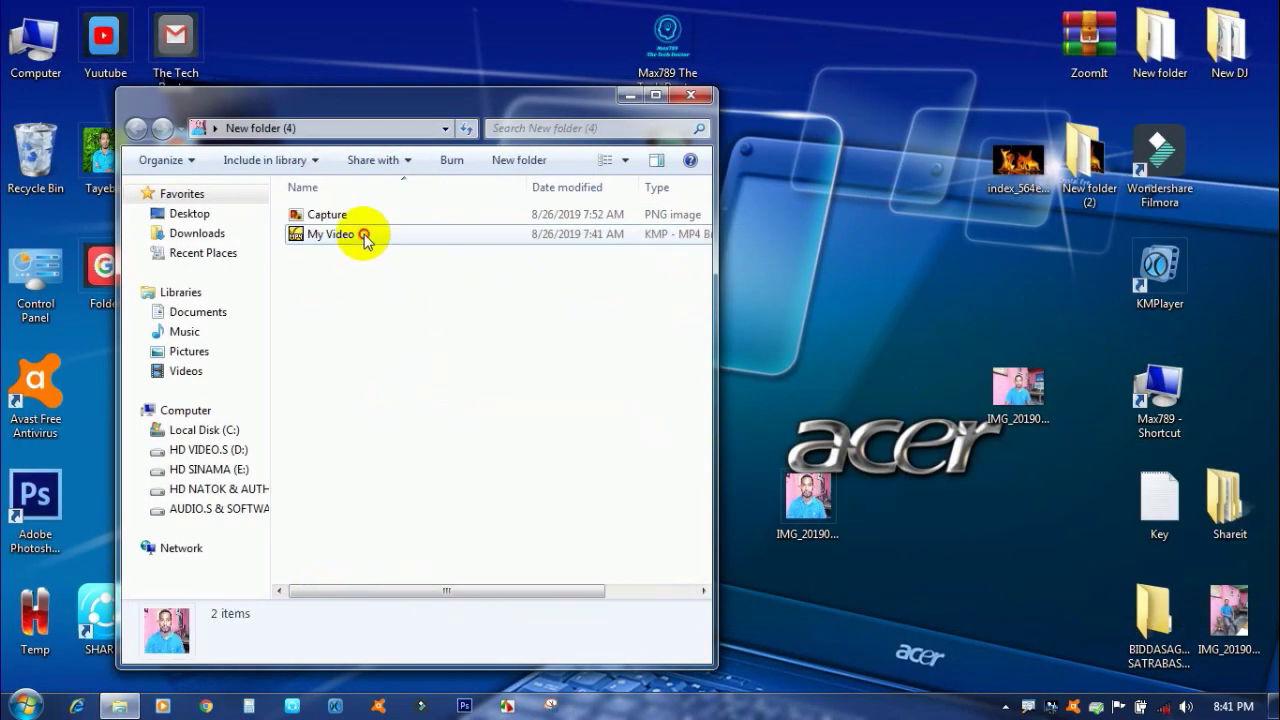
click(365, 235)
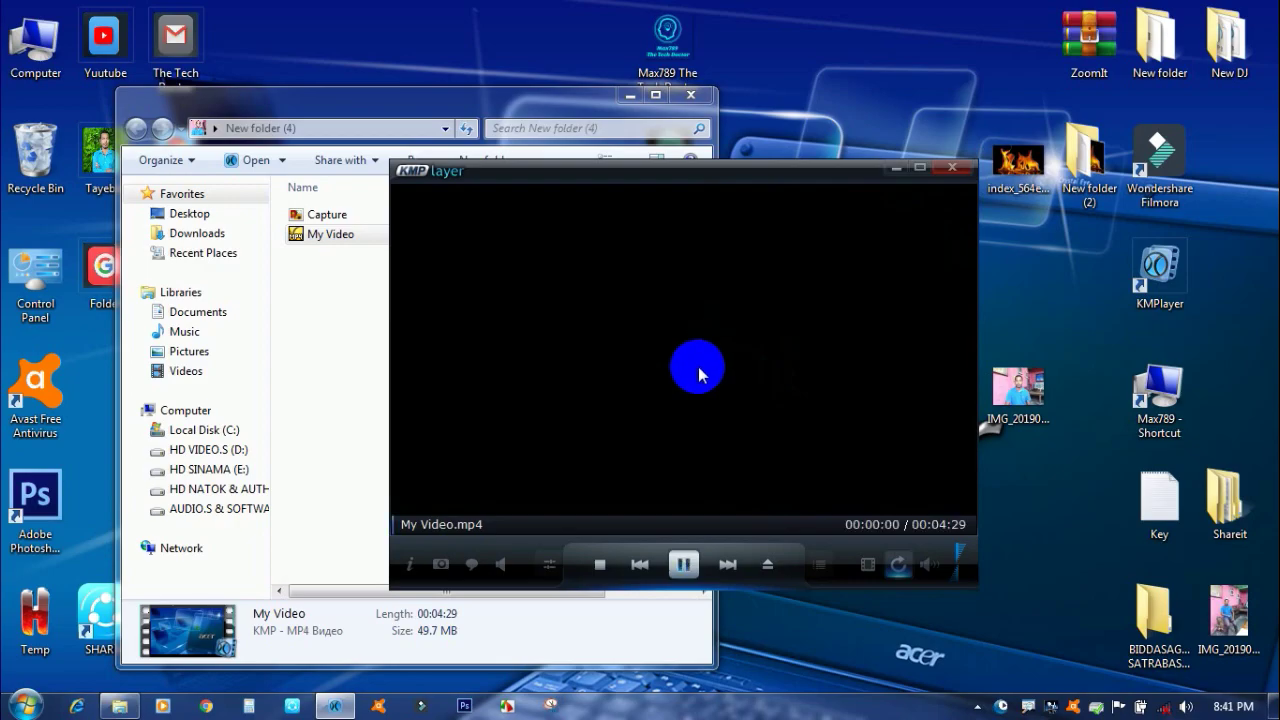
double_click(688, 340)
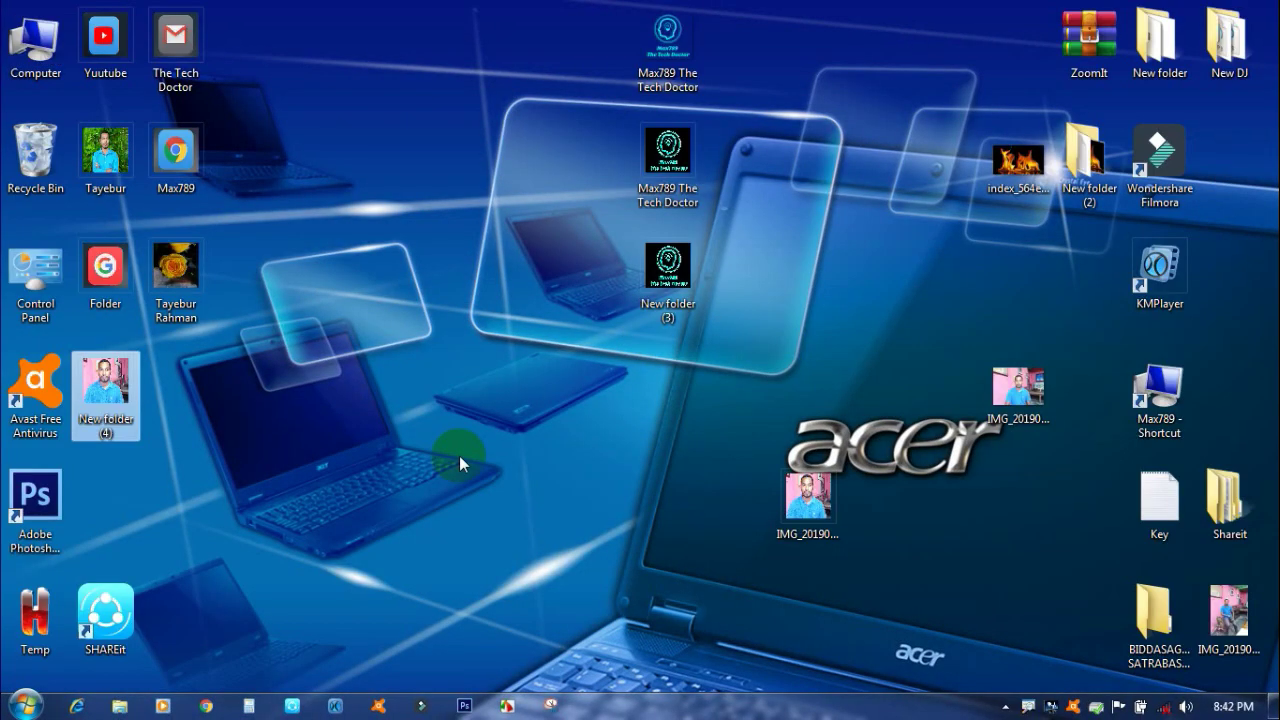